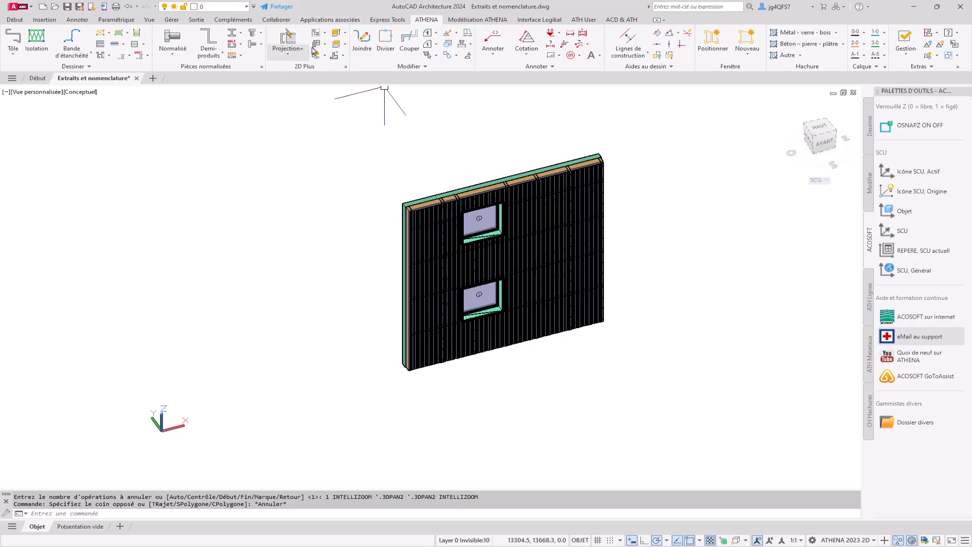
# Open the project navigator and expand Façade Sud with its sub-orders 02 Tôle and 10 Remplisage
pyautogui.click(325, 33)
pyautogui.click(339, 48)
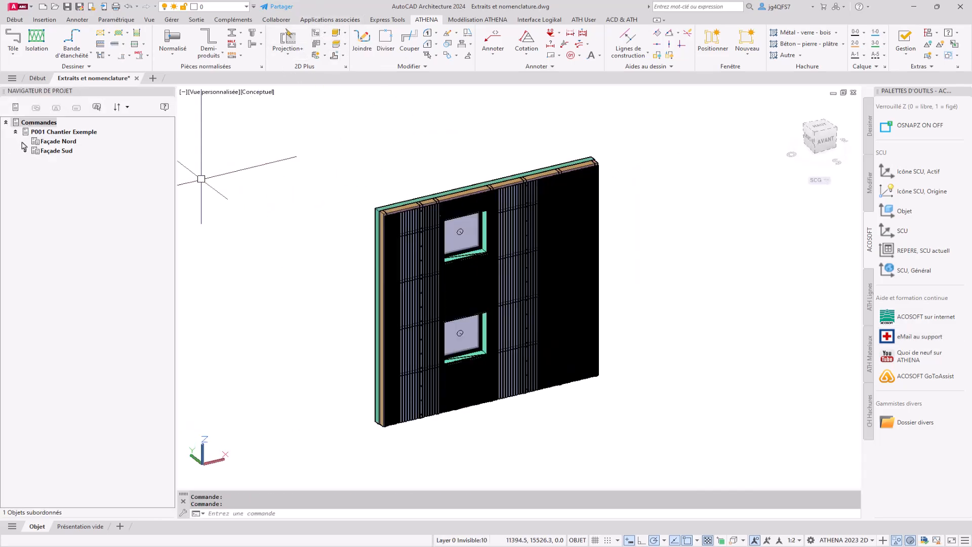
pyautogui.click(26, 151)
pyautogui.click(74, 131)
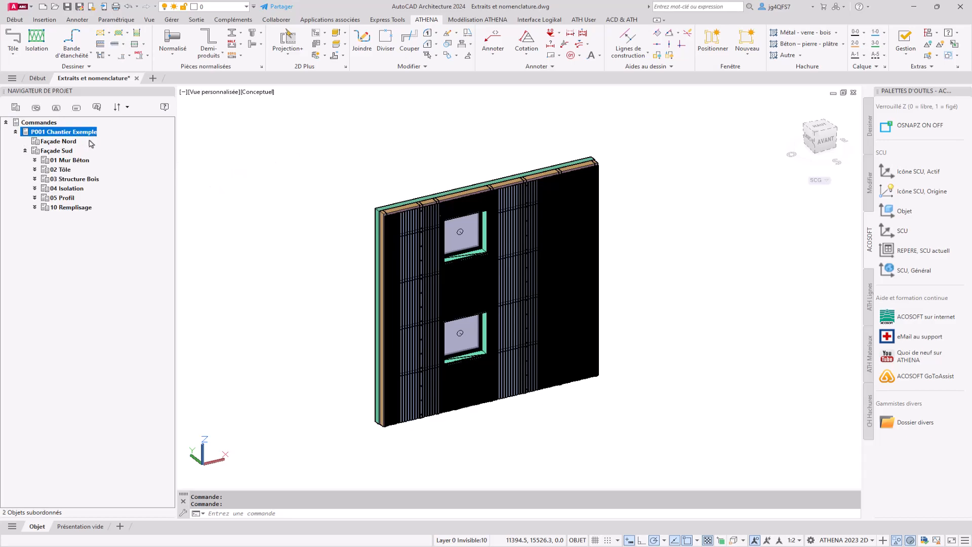
pyautogui.click(66, 153)
pyautogui.click(67, 142)
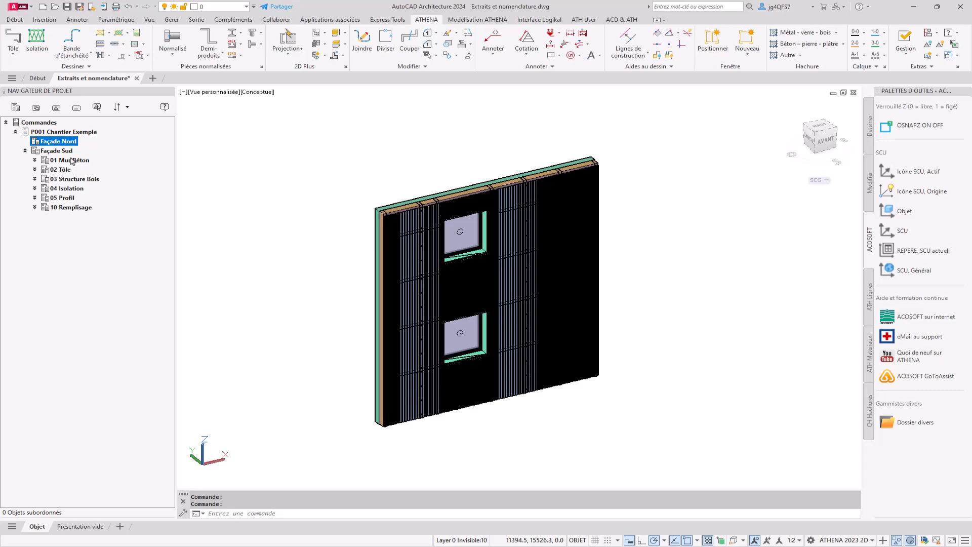
pyautogui.click(74, 160)
pyautogui.click(34, 169)
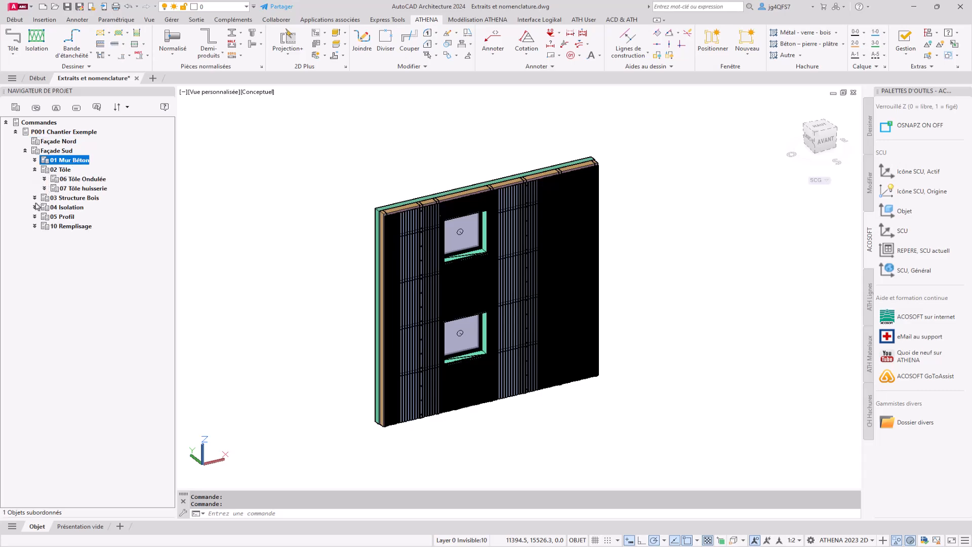
pyautogui.click(35, 226)
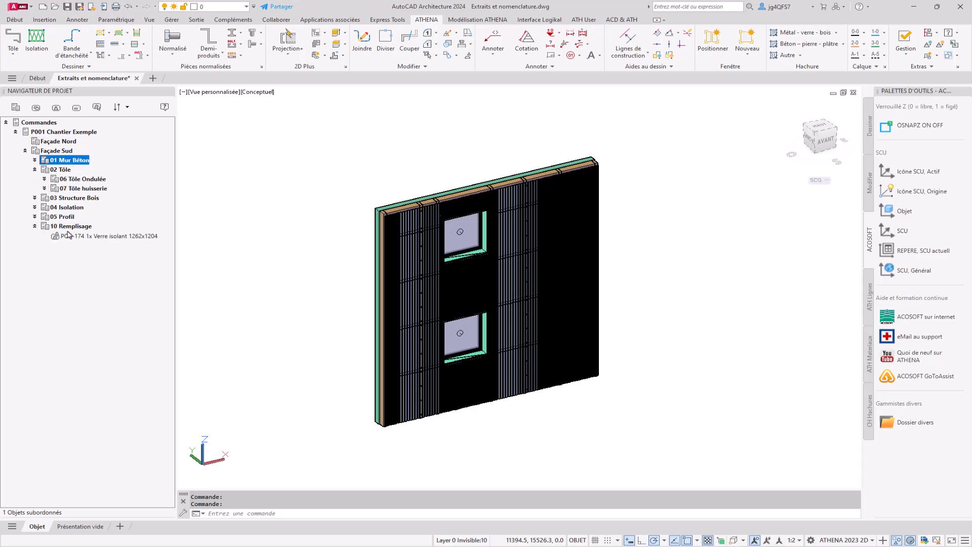
# Add the upper window's glass pane from the drawing as a new position in 10 Remplisage
pyautogui.click(84, 228)
pyautogui.rightClick(84, 228)
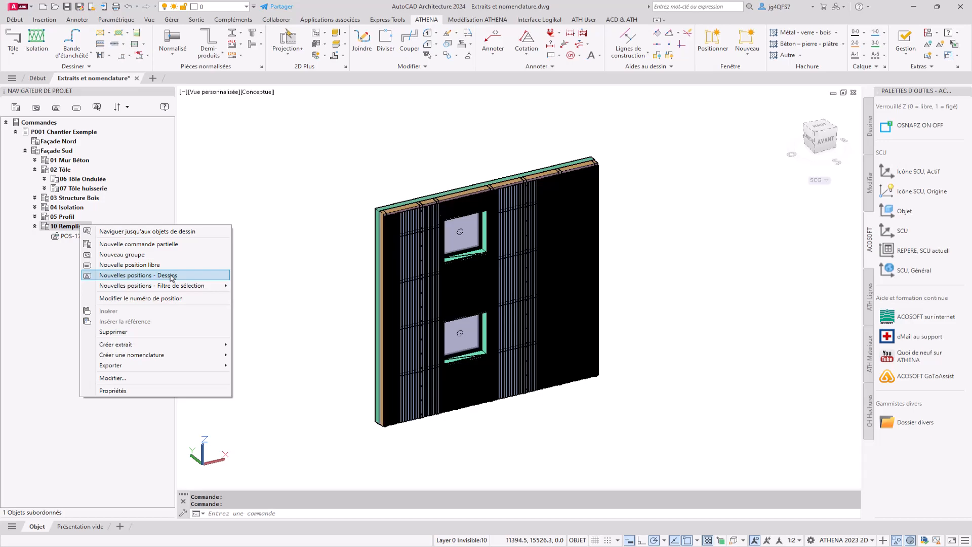
pyautogui.click(209, 277)
pyautogui.click(465, 232)
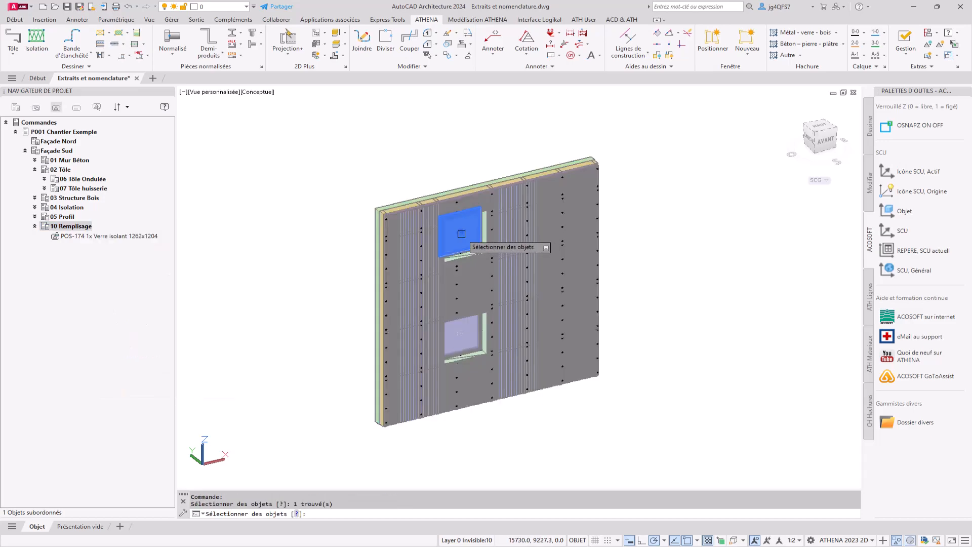
pyautogui.press('Return')
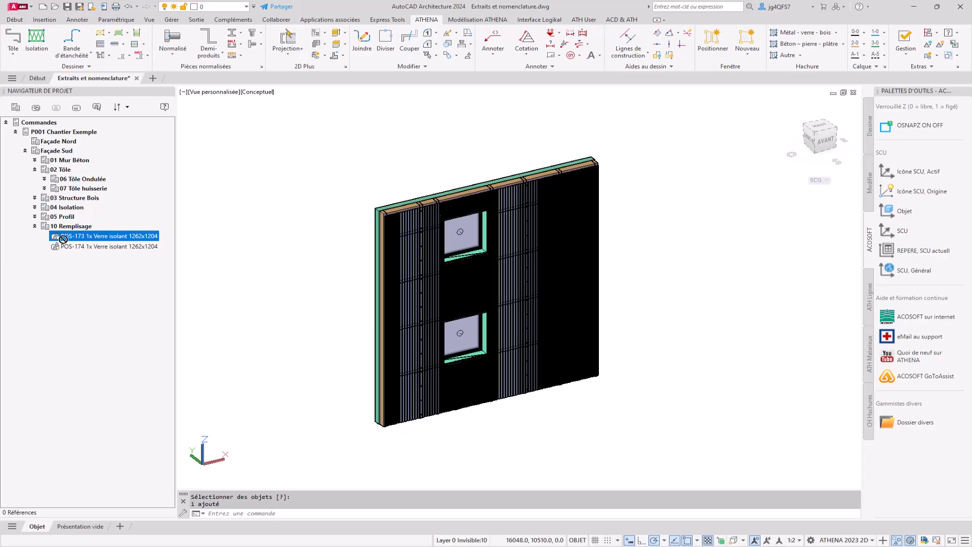
pyautogui.click(85, 227)
pyautogui.click(185, 207)
pyautogui.click(247, 157)
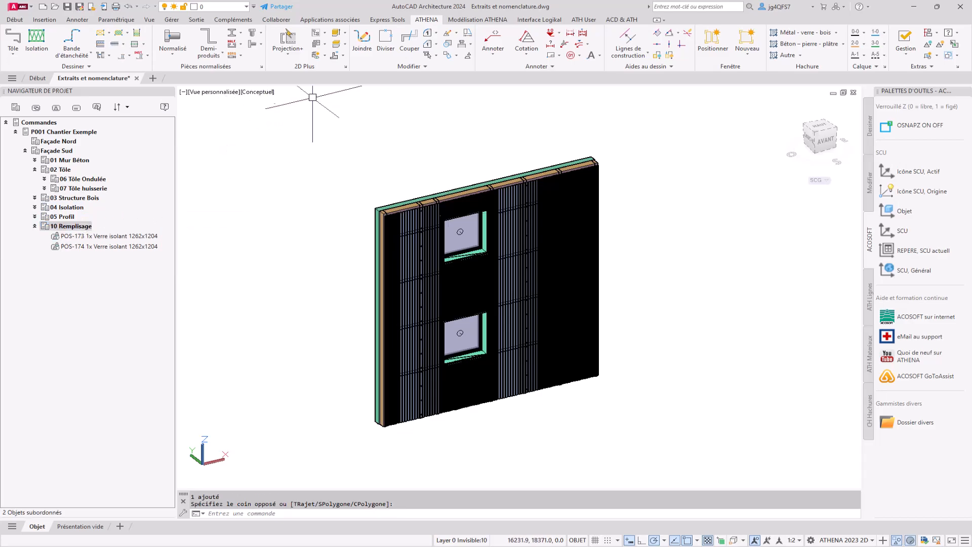
# Start the mark assignment (indicatifs) for bars and give article SC001 the starting mark P001
pyautogui.click(343, 56)
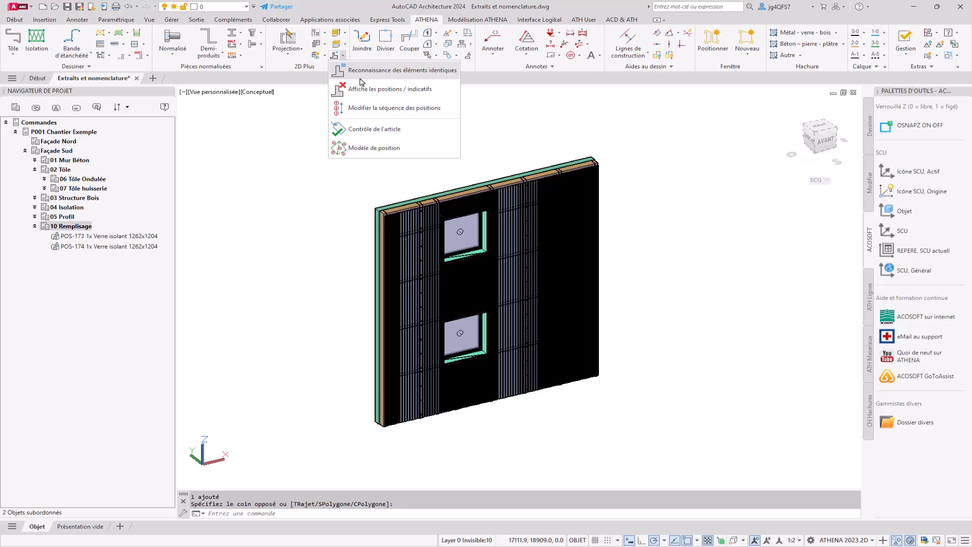
pyautogui.click(362, 84)
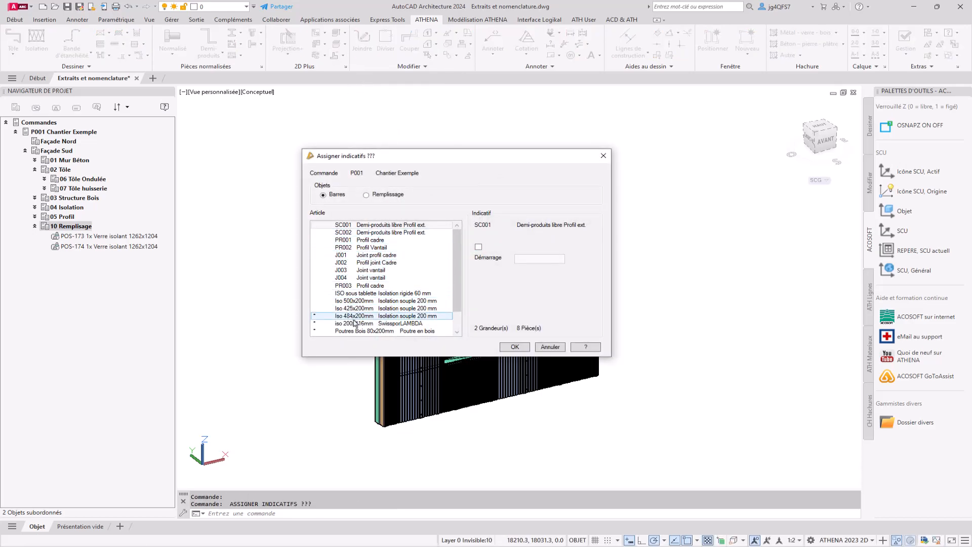
pyautogui.scroll(-1, 375, 326)
pyautogui.scroll(1, 375, 327)
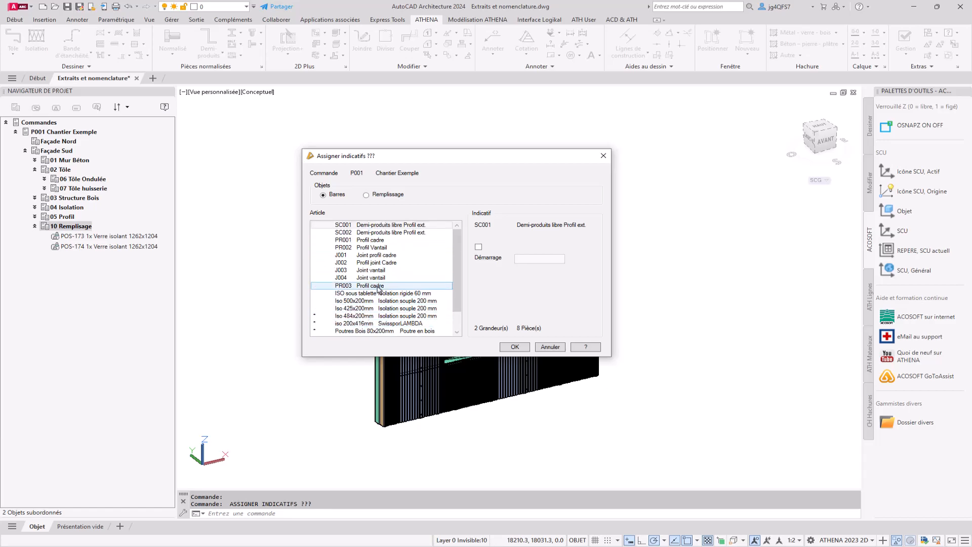
pyautogui.click(387, 316)
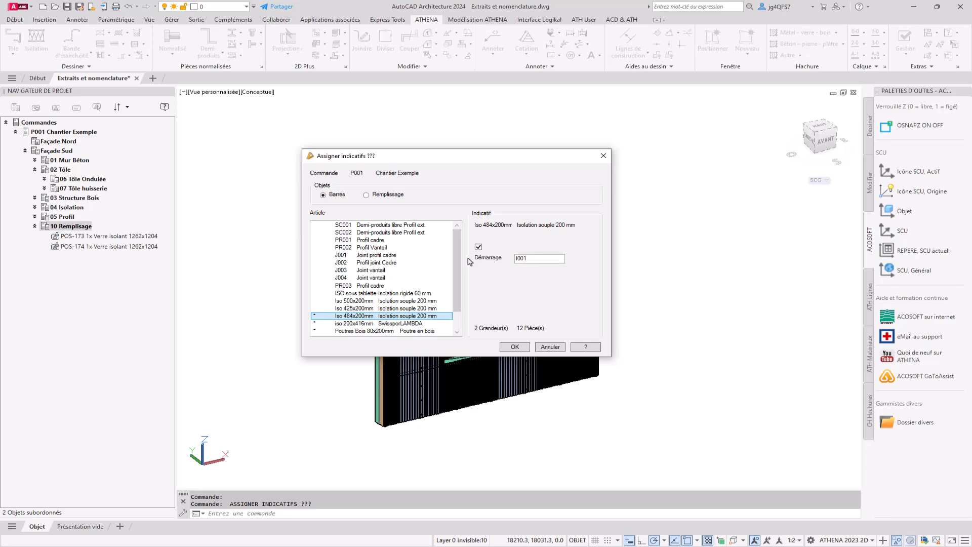
pyautogui.click(376, 226)
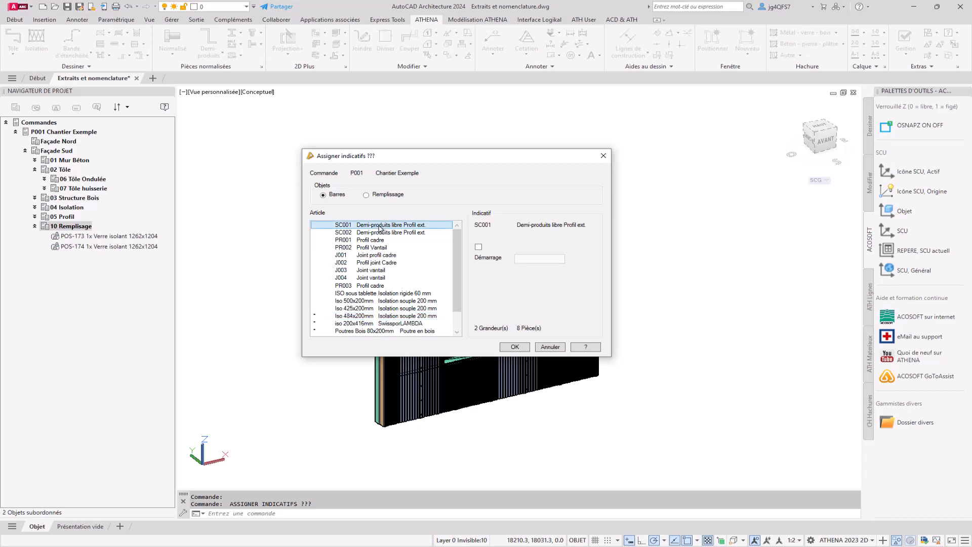
pyautogui.moveTo(521, 258); pyautogui.dragTo(514, 258)
pyautogui.write('P001')
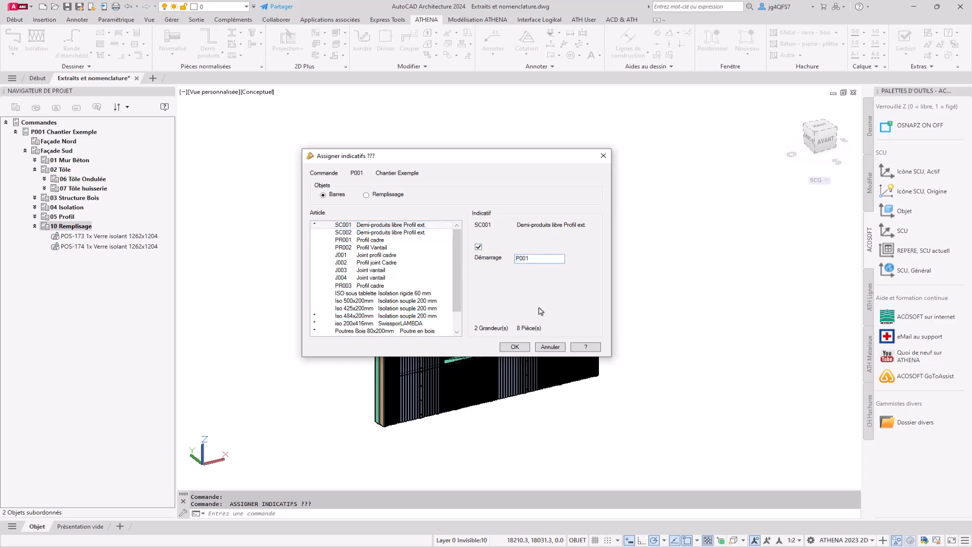
# Enable mark assignment for the bar articles SC002, PR001 and PR002
pyautogui.click(417, 233)
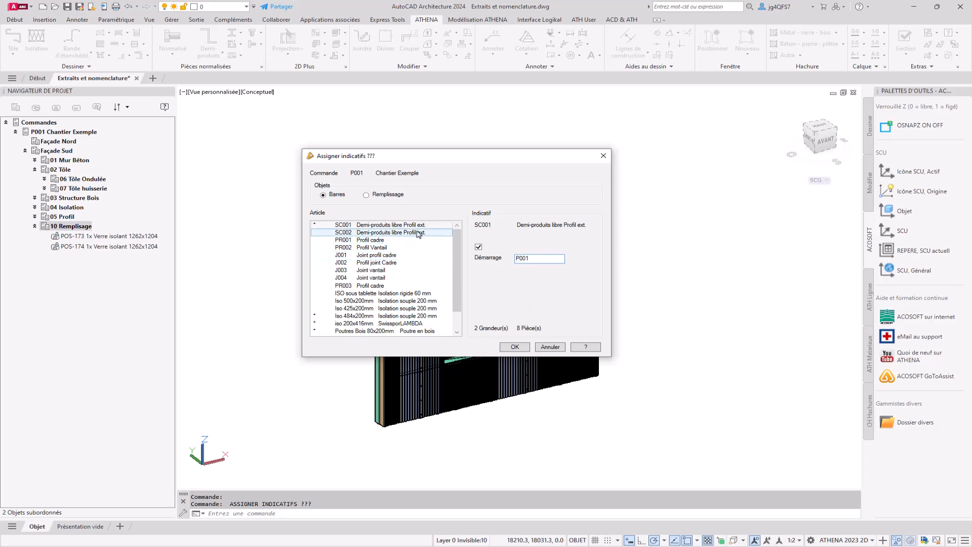
pyautogui.click(478, 247)
pyautogui.click(387, 240)
pyautogui.click(478, 247)
pyautogui.moveTo(520, 258)
pyautogui.mouseDown()
pyautogui.moveTo(484, 265)
pyautogui.moveTo(515, 261)
pyautogui.mouseUp()
pyautogui.click(387, 249)
pyautogui.click(479, 247)
# Enable marks for the joint articles J001, J002, J003 and J004, using J as the starting mark's prefix
pyautogui.click(387, 256)
pyautogui.click(478, 247)
pyautogui.write('J')
pyautogui.click(427, 263)
pyautogui.click(479, 247)
pyautogui.click(426, 269)
pyautogui.click(478, 248)
pyautogui.click(427, 278)
pyautogui.click(478, 247)
pyautogui.write('J')
# Enable marks for PR003 and for the insulation articles ISO sous tablette, Iso 500x200mm and Iso 425x200mm, with insulation marks prefixed I
pyautogui.scroll(-1, 421, 279)
pyautogui.click(415, 262)
pyautogui.click(479, 248)
pyautogui.click(415, 270)
pyautogui.click(479, 247)
pyautogui.click(417, 278)
pyautogui.click(479, 247)
pyautogui.write('I')
pyautogui.click(409, 285)
pyautogui.click(479, 247)
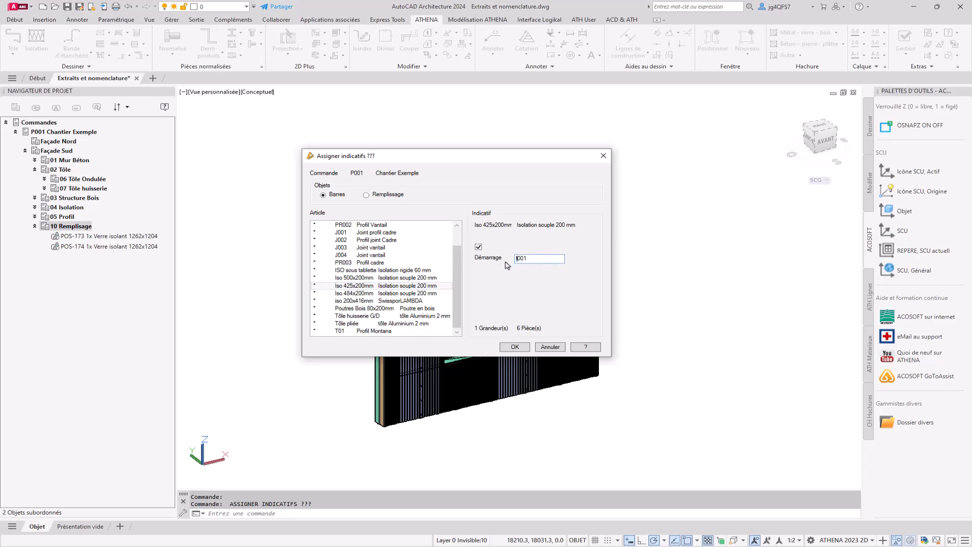
pyautogui.scroll(1, 377, 296)
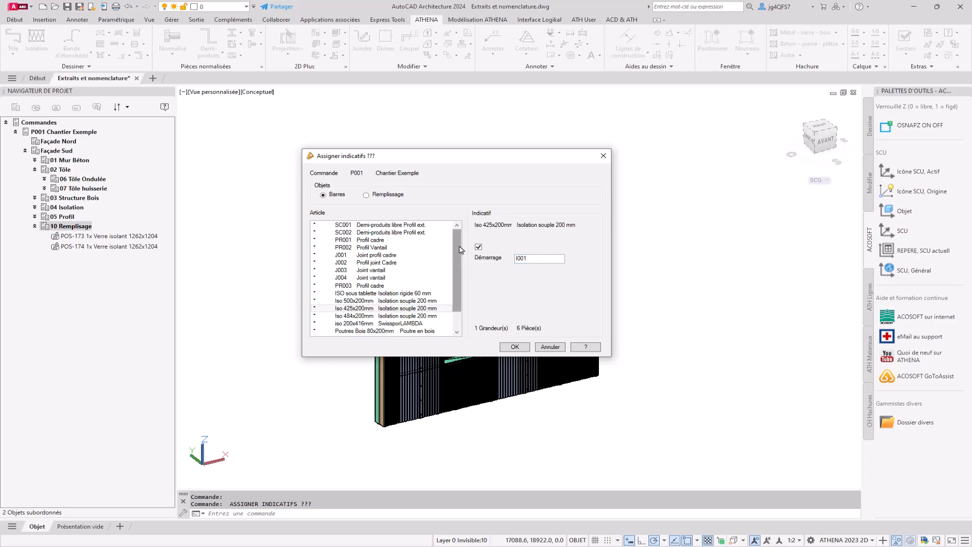
# Include the Remplissage article Verre isolant in the mark assignment and apply the marks
pyautogui.click(388, 195)
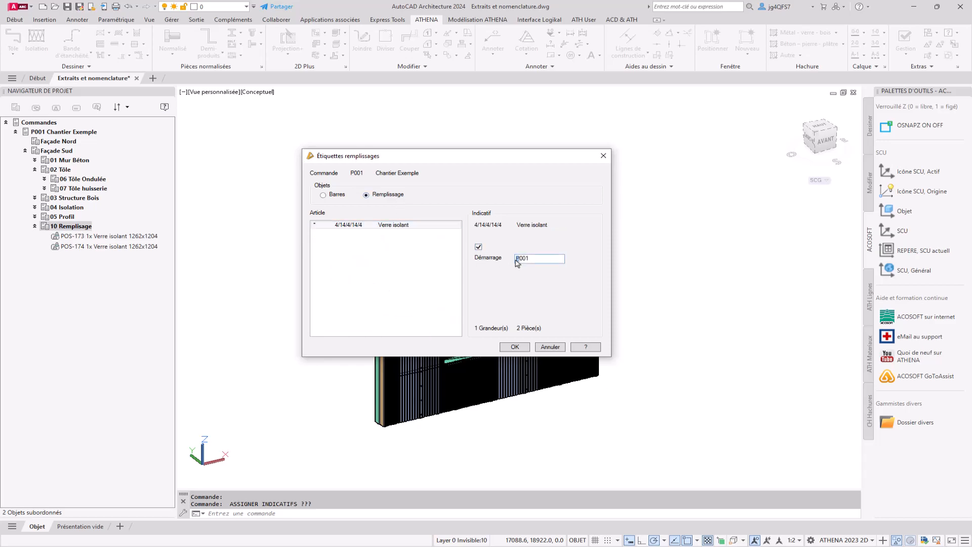
pyautogui.press('Return')
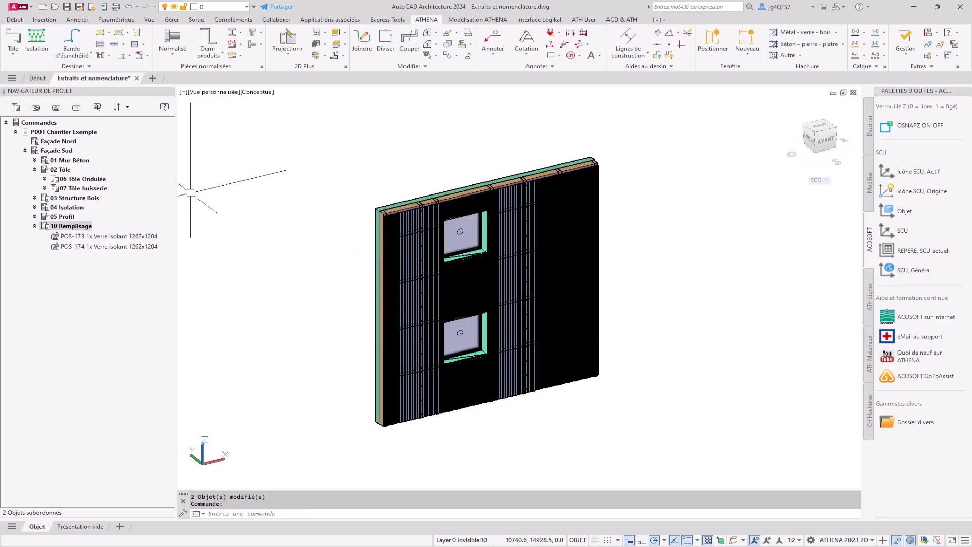
# Switch the wall model to the top view (Haut) and the Filaire 2D visual style, leaving free space beside it
pyautogui.click(245, 243)
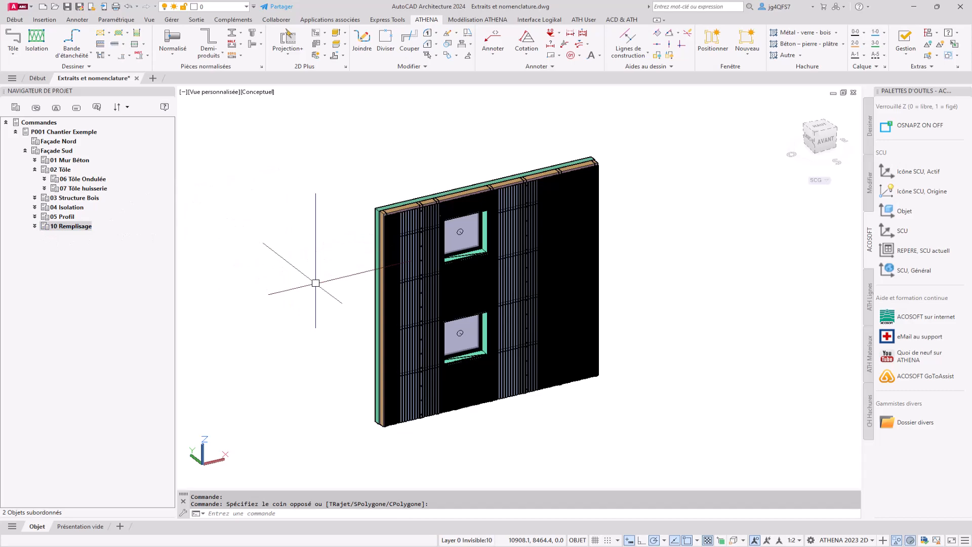
pyautogui.scroll(4, 427, 291)
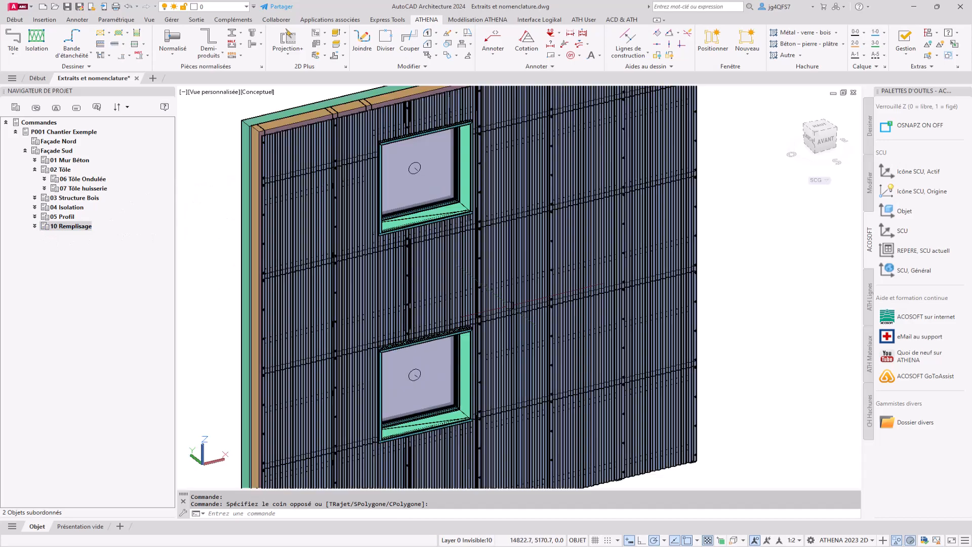
pyautogui.moveTo(650, 323)
pyautogui.keyDown('shift'); pyautogui.mouseDown(button='middle')
pyautogui.moveTo(599, 320)
pyautogui.moveTo(642, 306)
pyautogui.moveTo(656, 314)
pyautogui.mouseUp(button='middle'); pyautogui.keyUp('shift')
pyautogui.scroll(3, 426, 215)
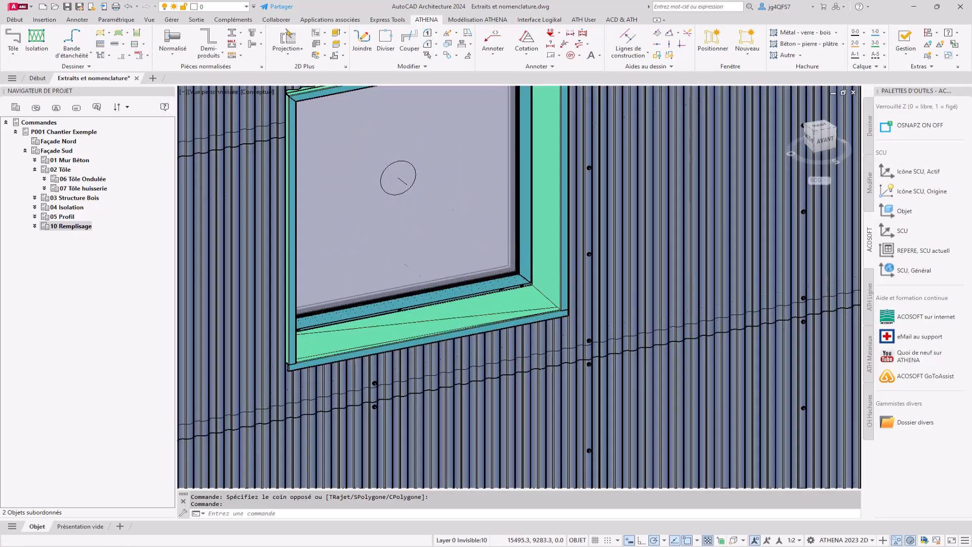
pyautogui.scroll(3, 456, 298)
pyautogui.scroll(-5, 457, 297)
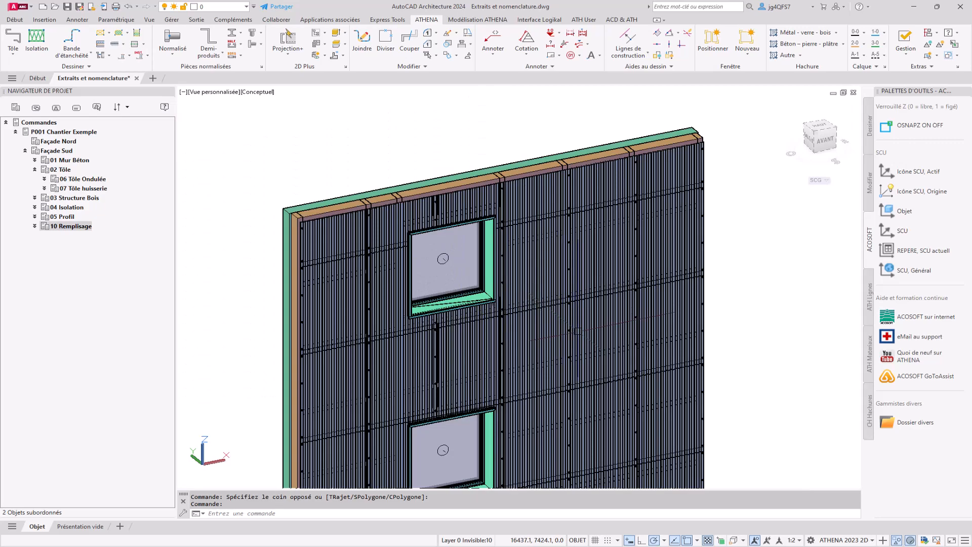
pyautogui.scroll(-3, 481, 253)
pyautogui.click(820, 128)
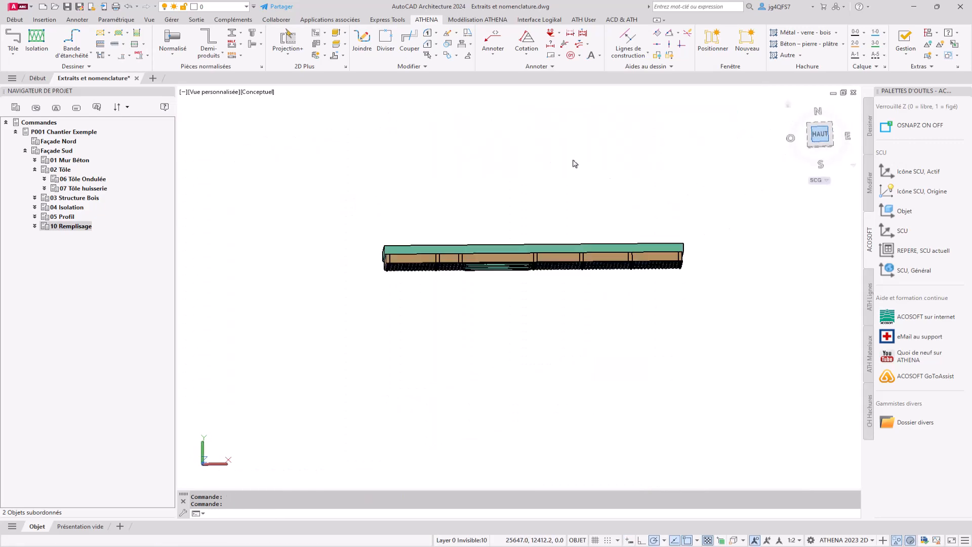
pyautogui.click(228, 93)
pyautogui.click(255, 116)
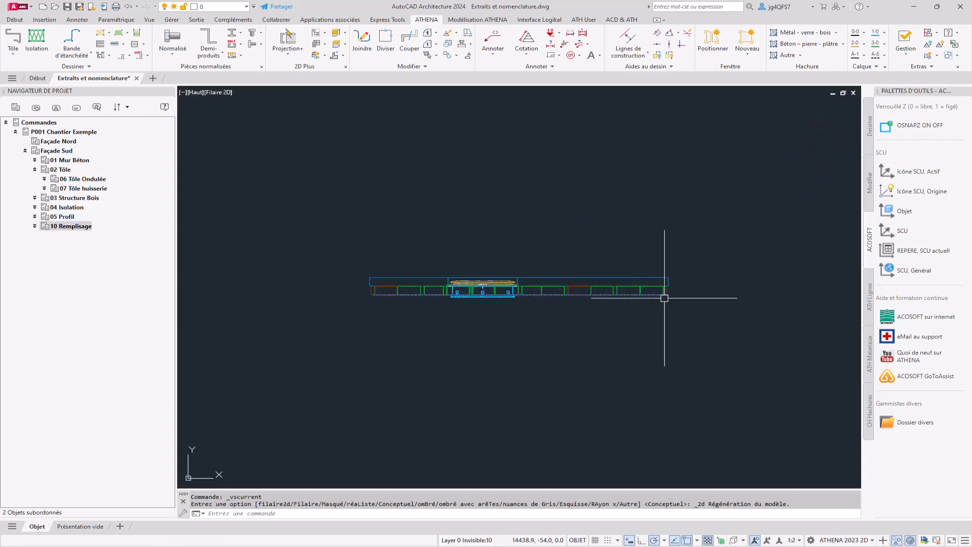
pyautogui.moveTo(699, 278); pyautogui.dragTo(376, 273, button='middle')
pyautogui.scroll(4, 376, 273)
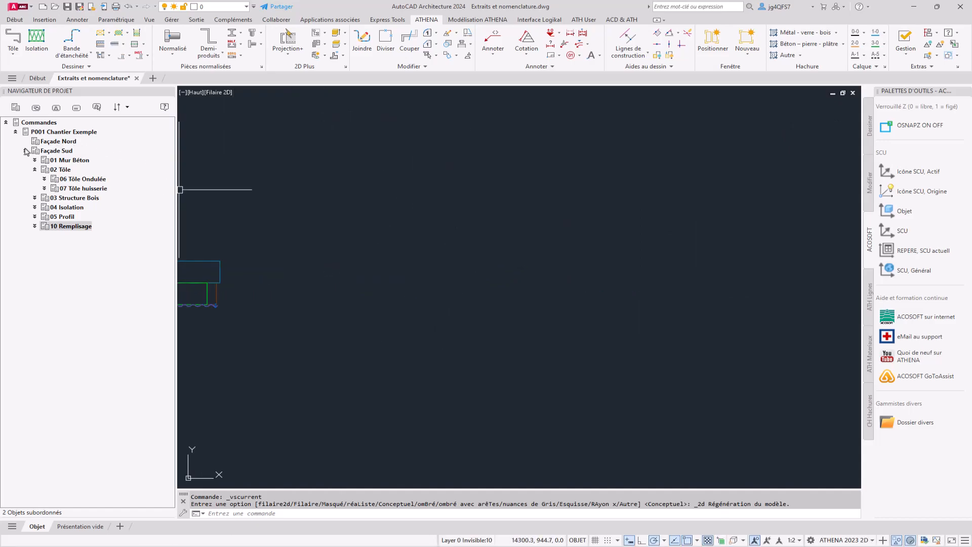
pyautogui.click(48, 151)
pyautogui.click(59, 217)
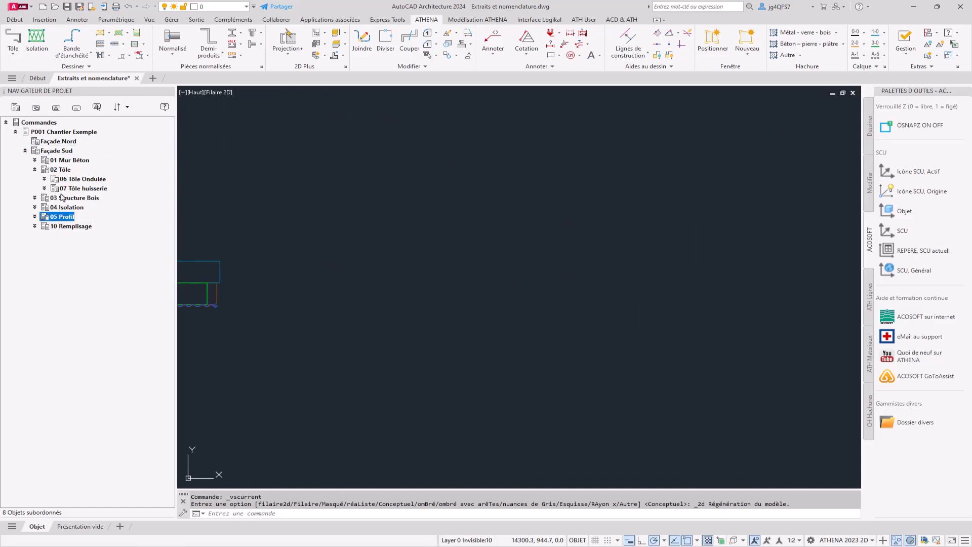
pyautogui.click(35, 217)
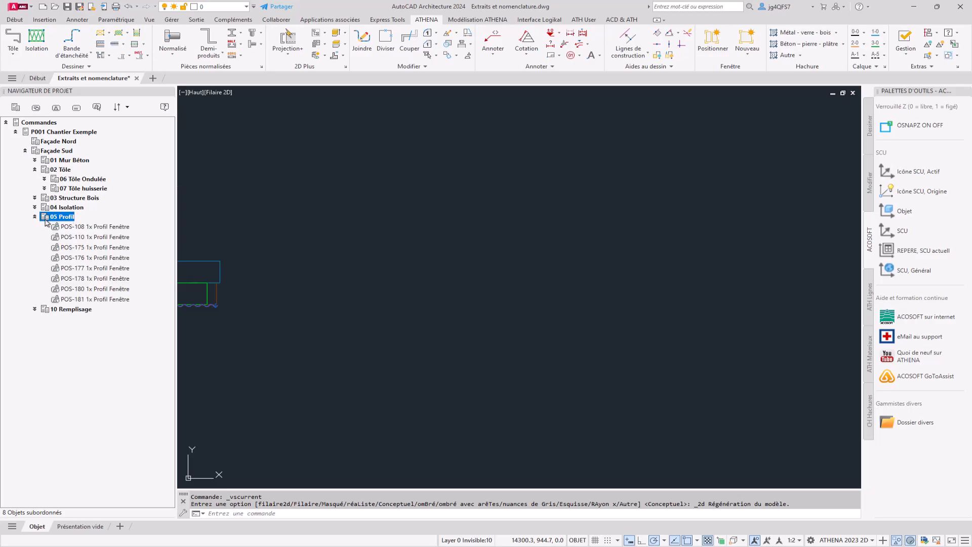
pyautogui.click(35, 217)
# Start an infill list (Liste de remplissage) for 10 Remplisage, agreeing to update the identifiers
pyautogui.click(70, 228)
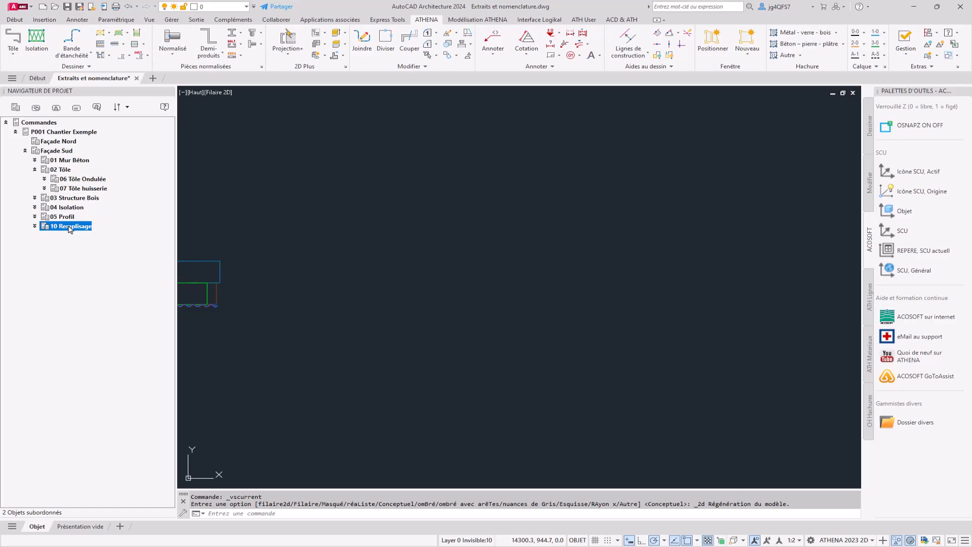
pyautogui.rightClick(70, 229)
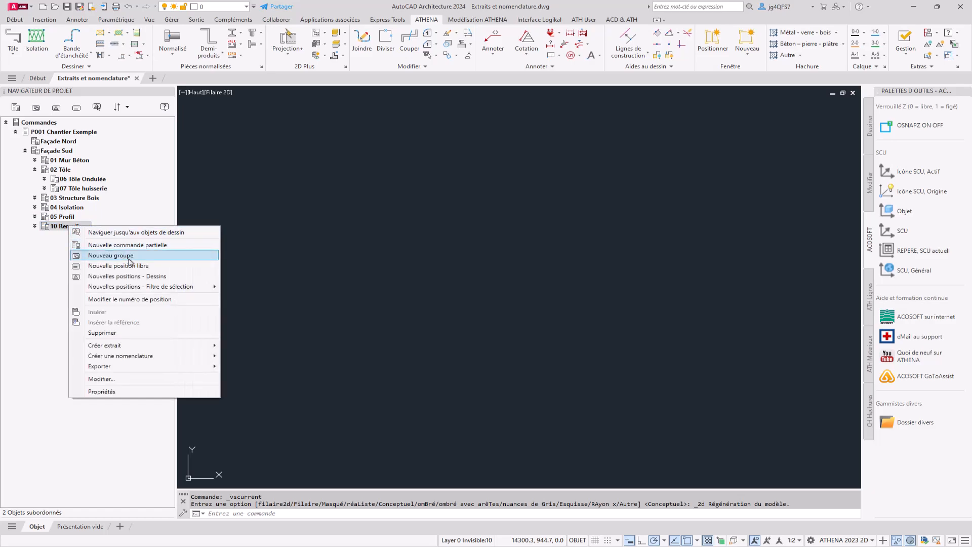
pyautogui.click(147, 356)
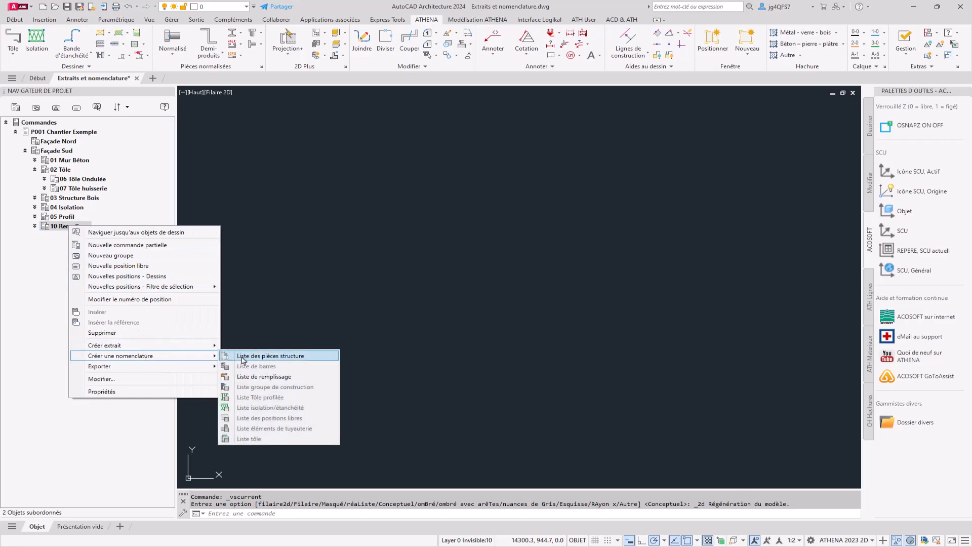
pyautogui.click(259, 377)
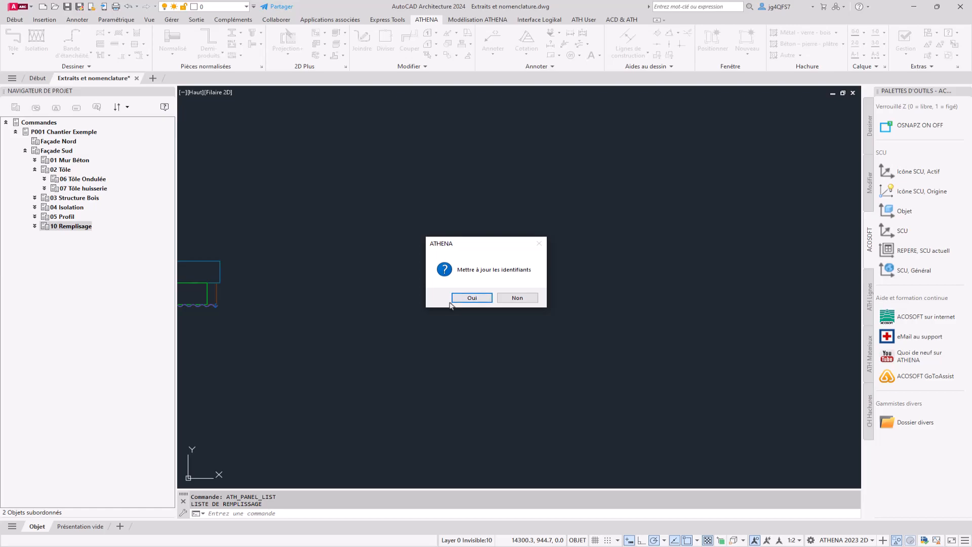
pyautogui.click(454, 299)
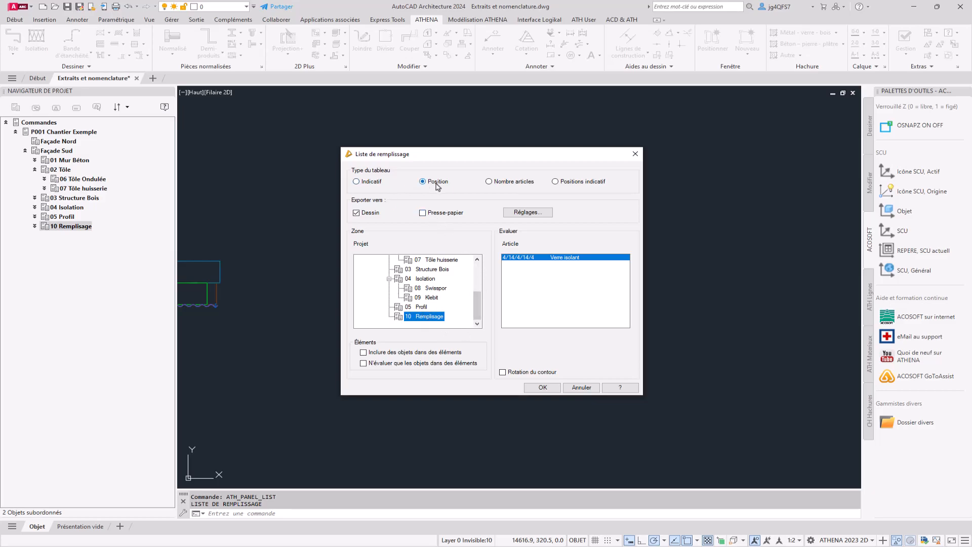
# Set the infill list type to Indicatif and include the Commande designation, date, Total and Sous-total in its table settings
pyautogui.click(378, 184)
pyautogui.click(549, 213)
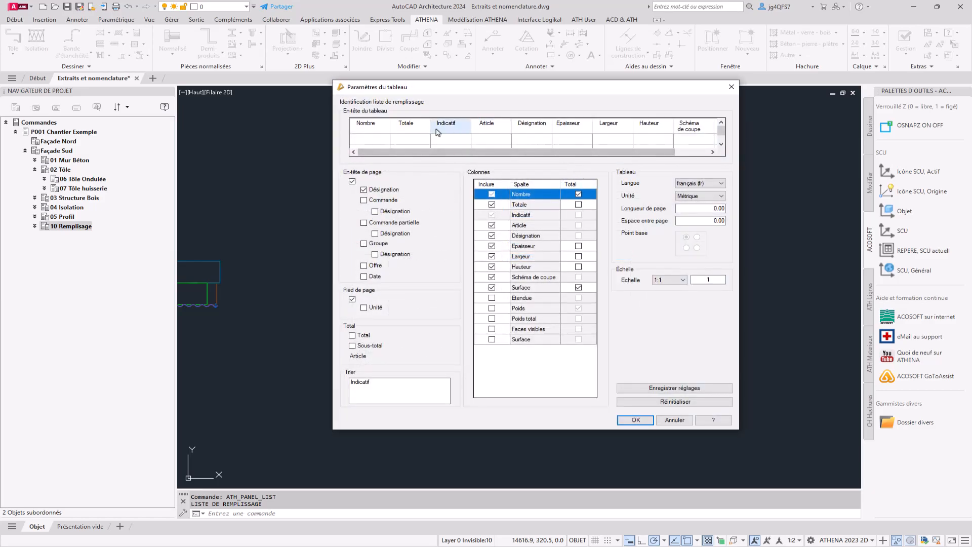
pyautogui.click(375, 212)
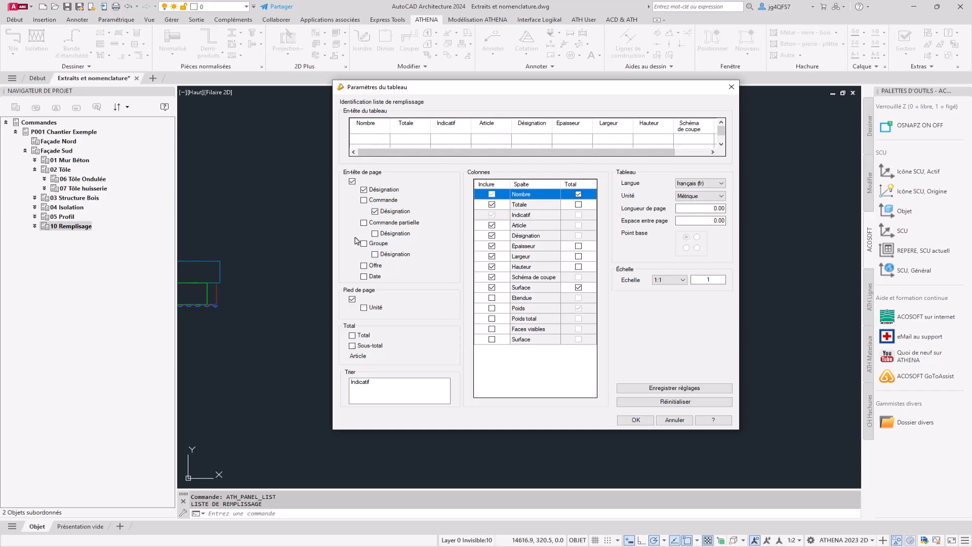
pyautogui.click(365, 277)
pyautogui.click(364, 336)
pyautogui.click(377, 350)
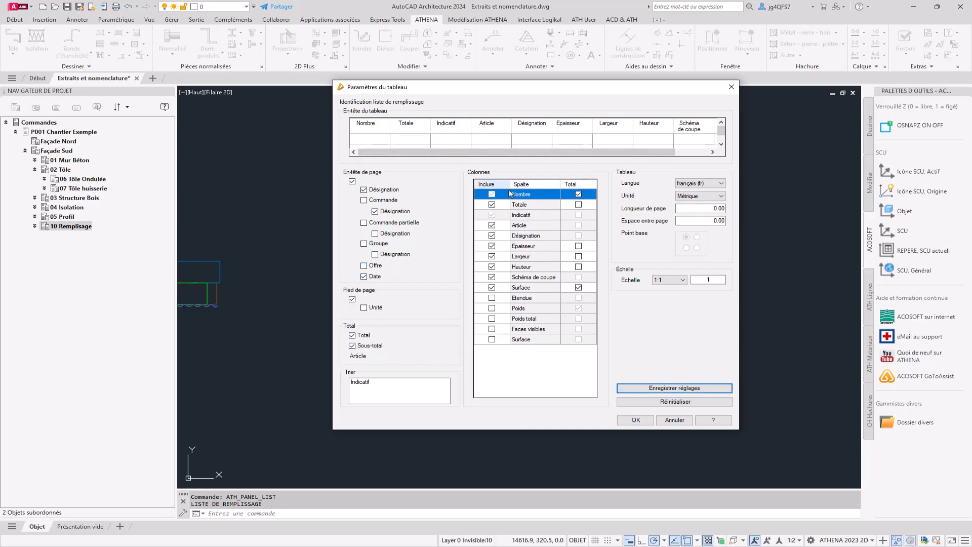
# Include the Poids total column with its total in the infill list and accept the table settings
pyautogui.click(492, 319)
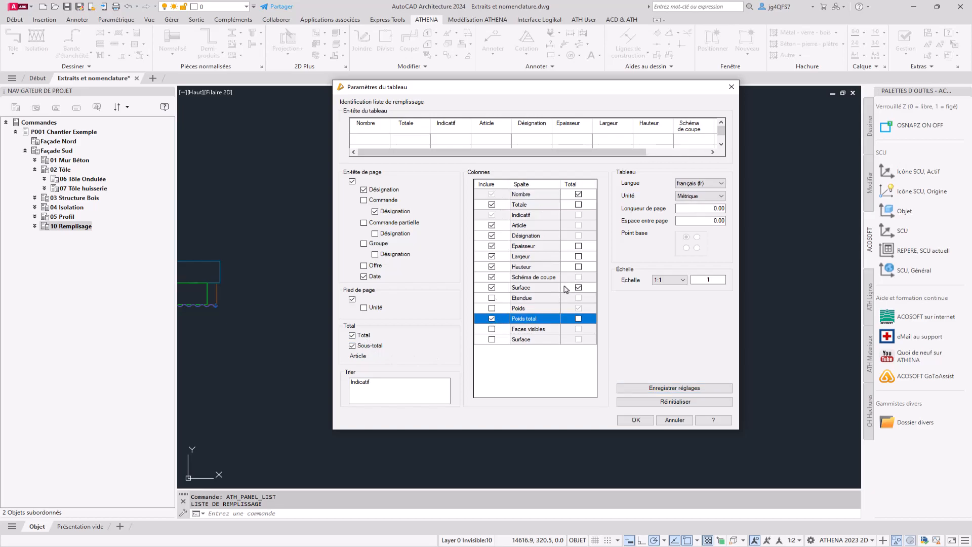
pyautogui.click(579, 319)
pyautogui.click(637, 420)
# Generate the infill list and place its table in the free space beside the wall model
pyautogui.click(543, 387)
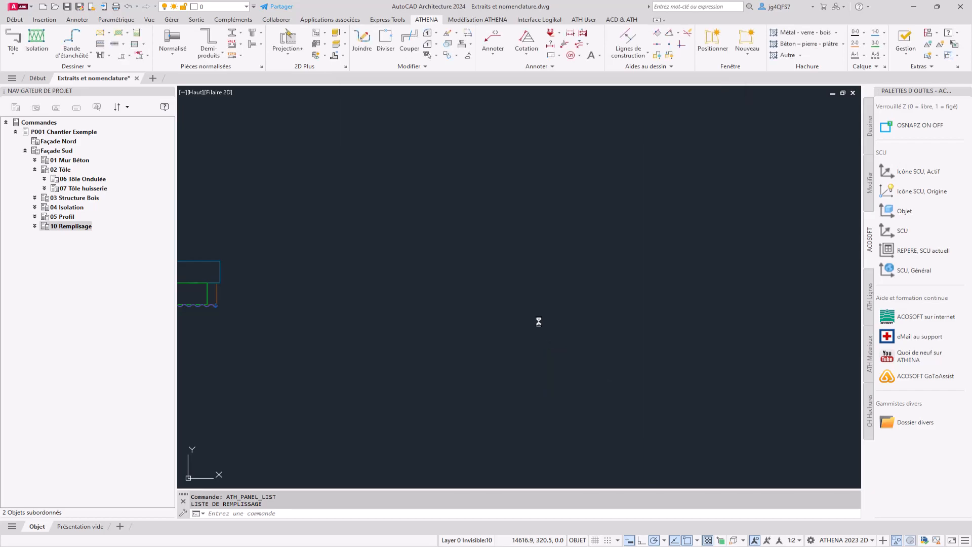
pyautogui.scroll(6, 362, 294)
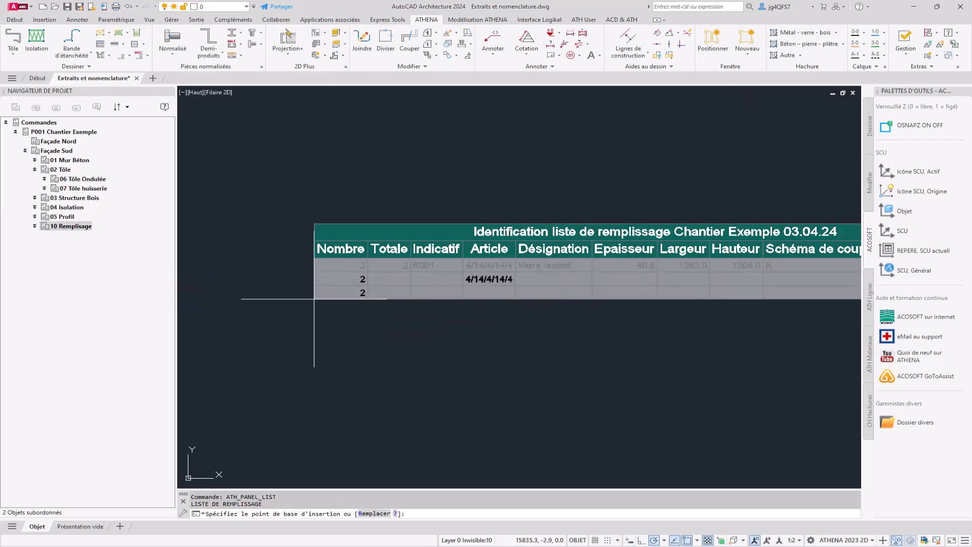
pyautogui.click(258, 301)
pyautogui.scroll(-2, 314, 301)
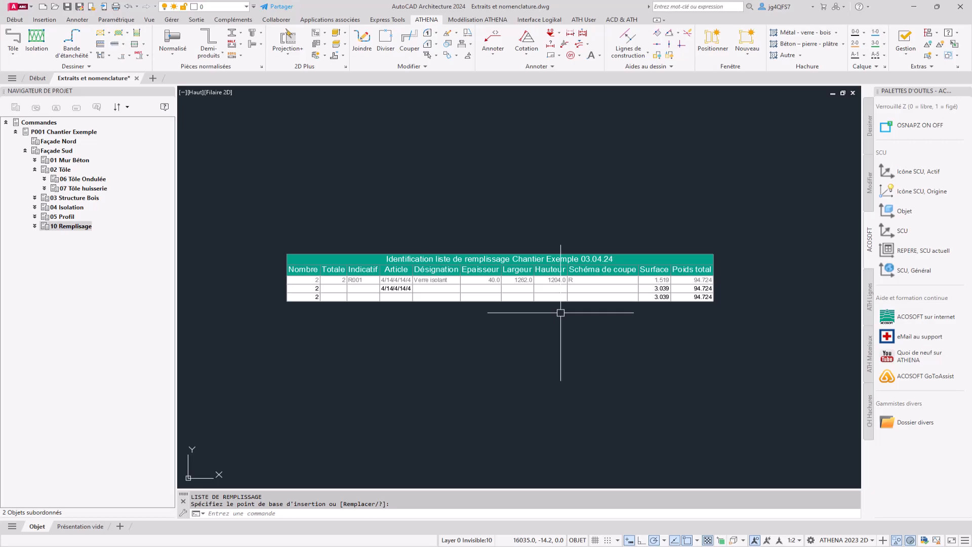
pyautogui.scroll(-1, 561, 313)
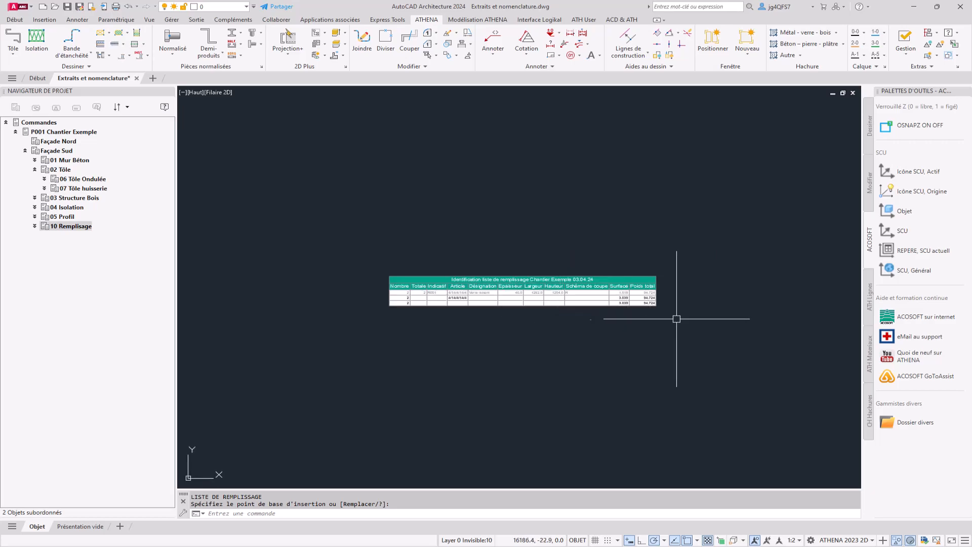
# Create a second infill list for 10 Remplisage of type Nombre articles and place it above the first table
pyautogui.scroll(-2, 709, 312)
pyautogui.click(564, 335)
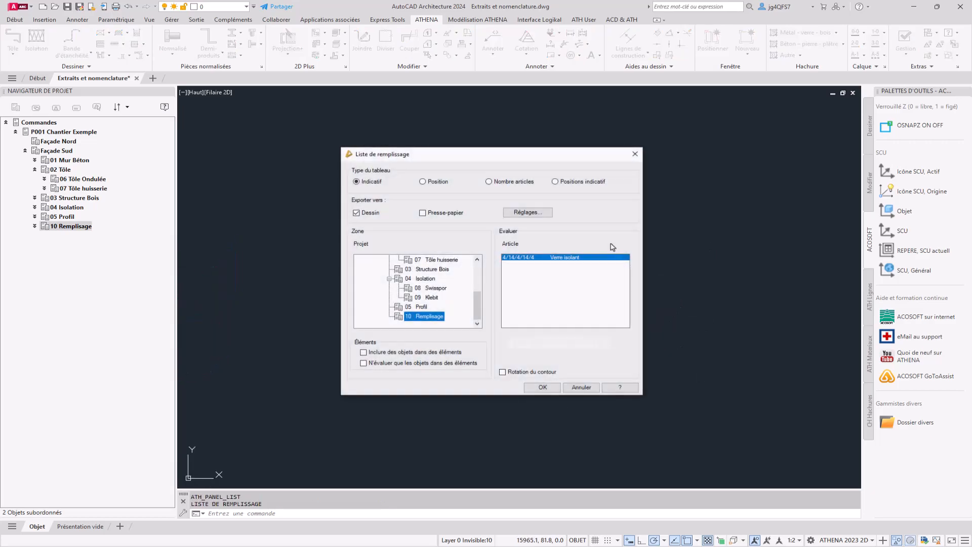
pyautogui.click(520, 182)
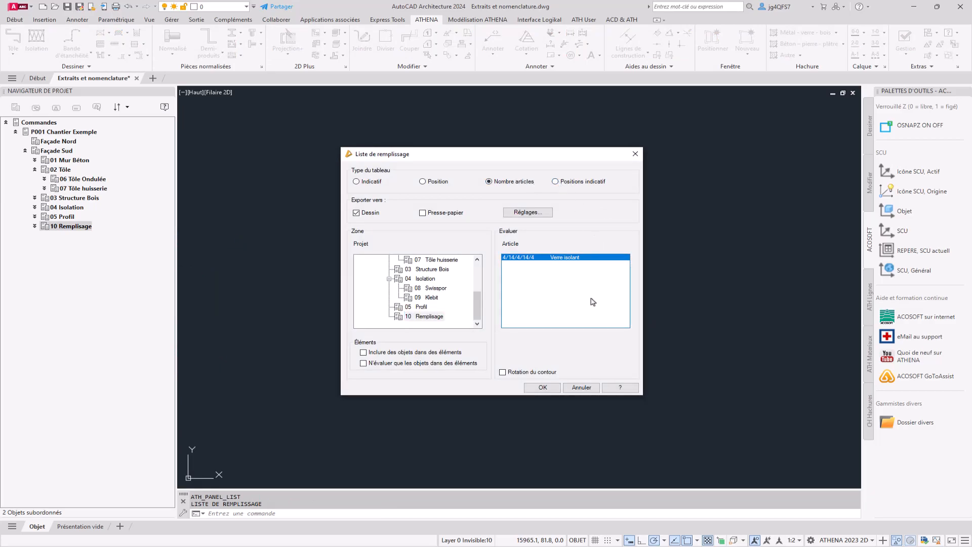
pyautogui.click(540, 386)
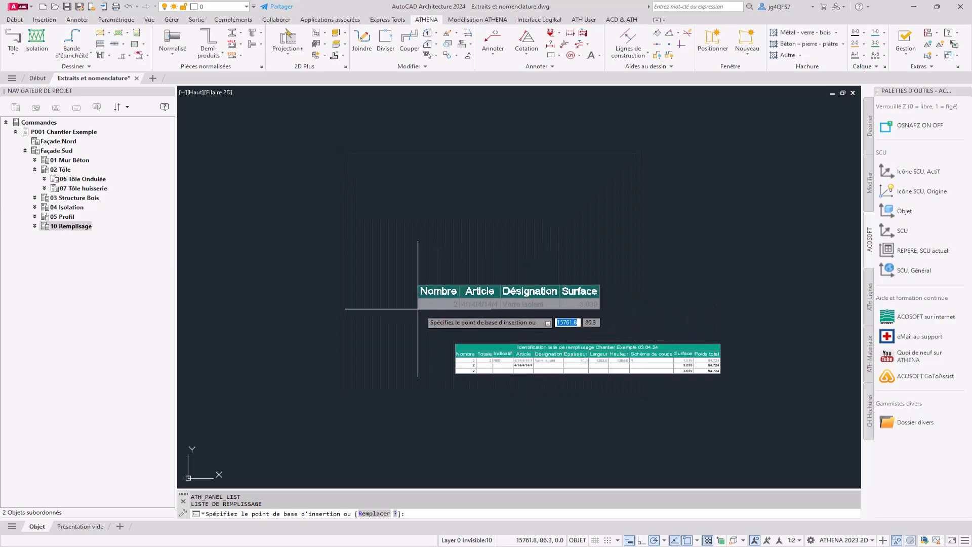
pyautogui.click(454, 288)
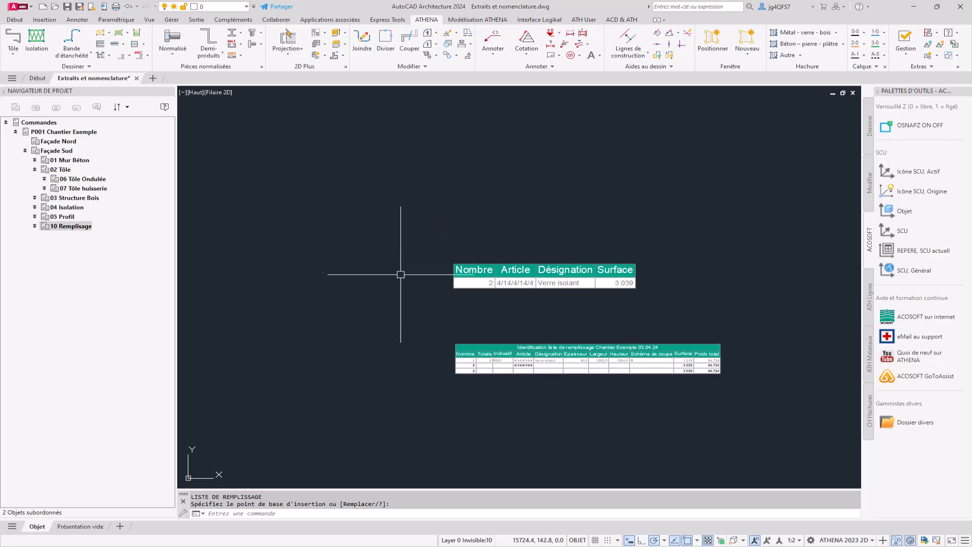
# Set the annotation scale to 1:10
pyautogui.scroll(-4, 485, 277)
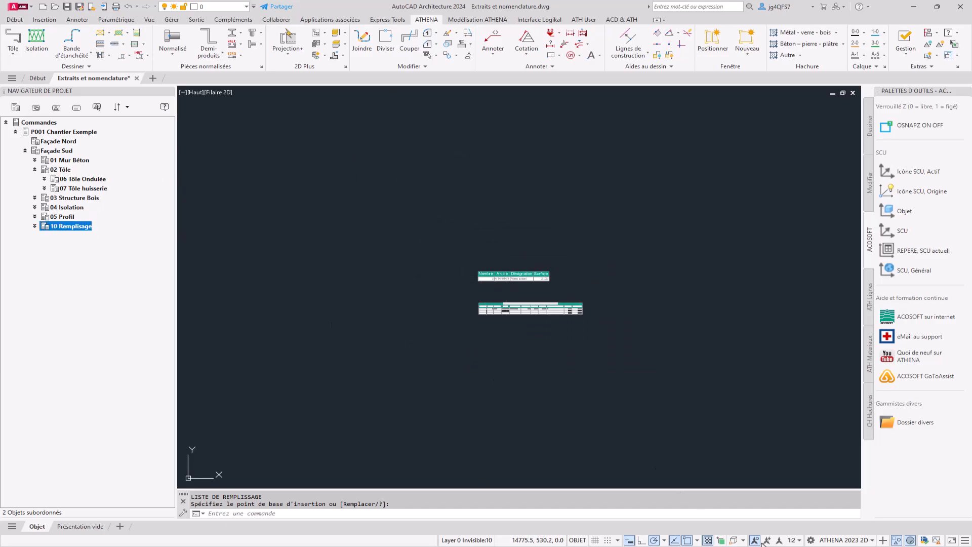
pyautogui.click(793, 540)
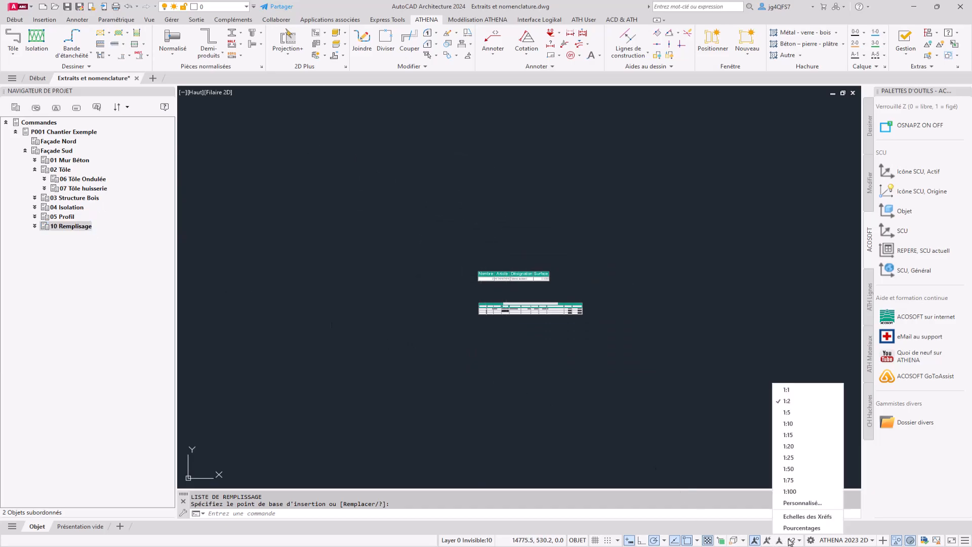
pyautogui.click(795, 425)
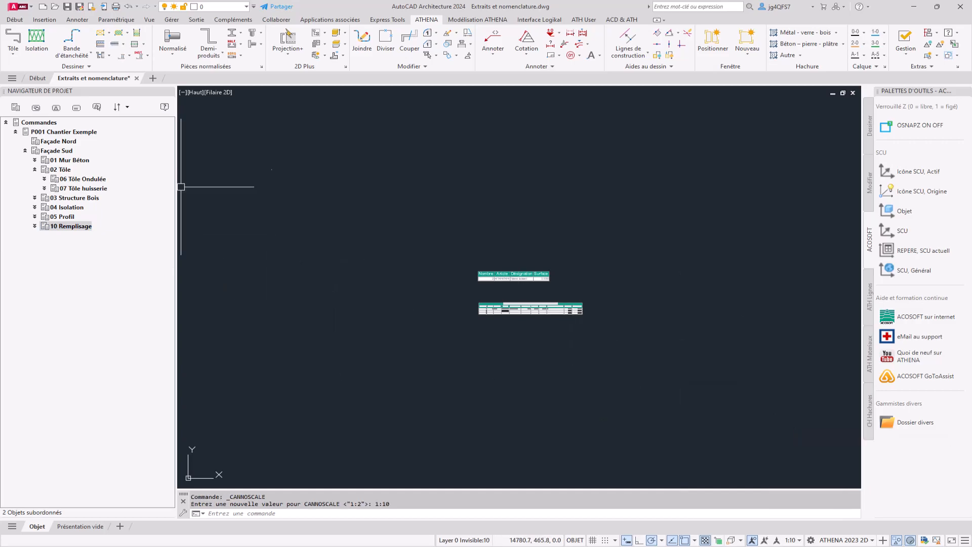
# Start an infill extract (Extrait de remplissage) for 10 Remplisage with updated identifiers, adding Angle and Rectangle to its dimensions
pyautogui.rightClick(67, 226)
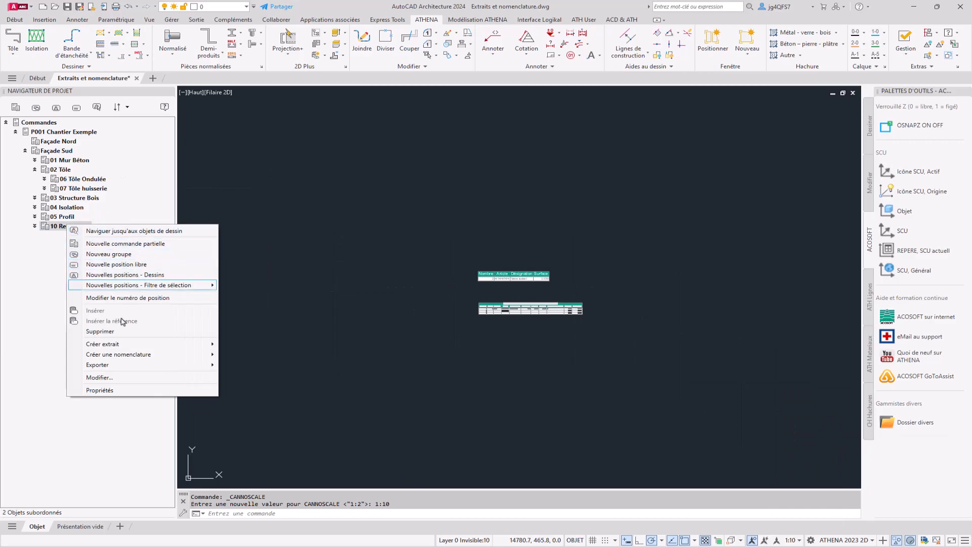
pyautogui.moveTo(115, 345)
pyautogui.click(266, 355)
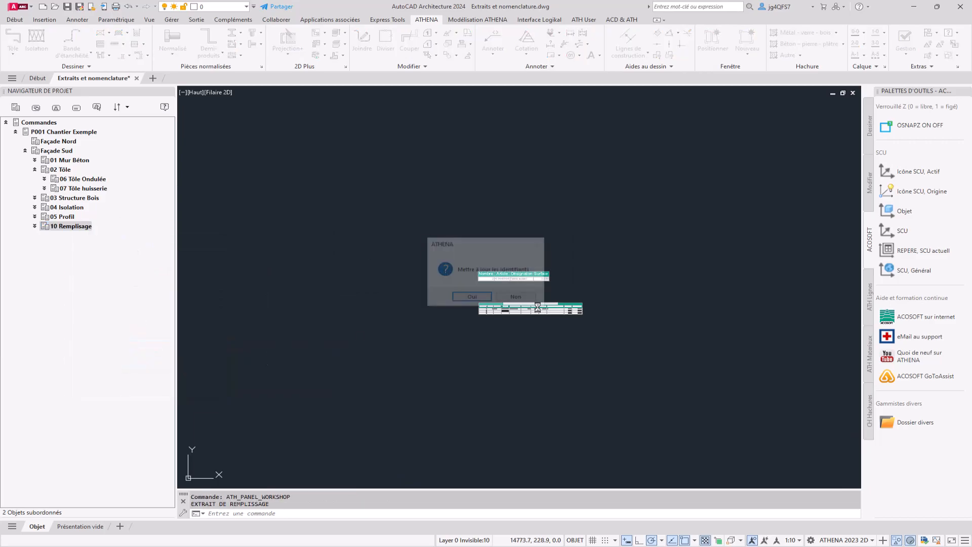
pyautogui.click(458, 299)
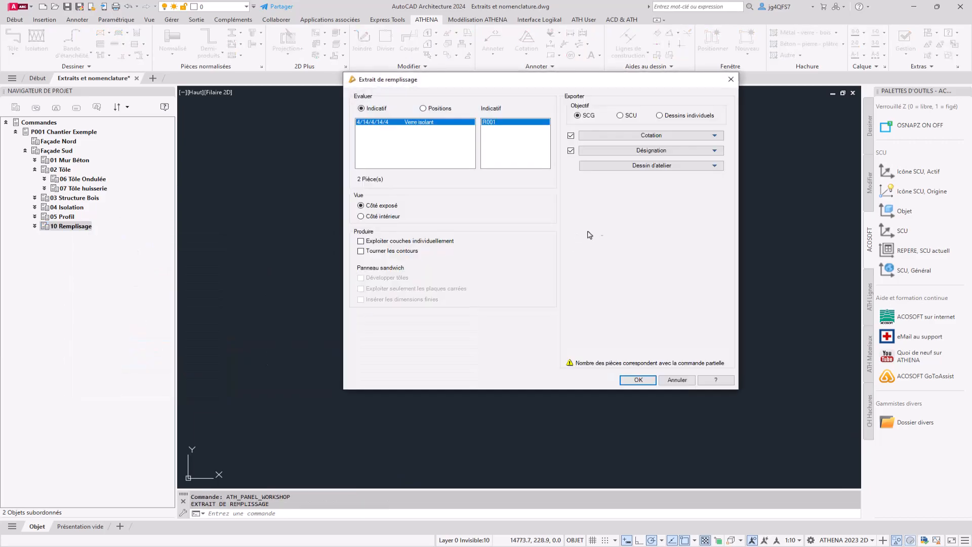
pyautogui.click(655, 135)
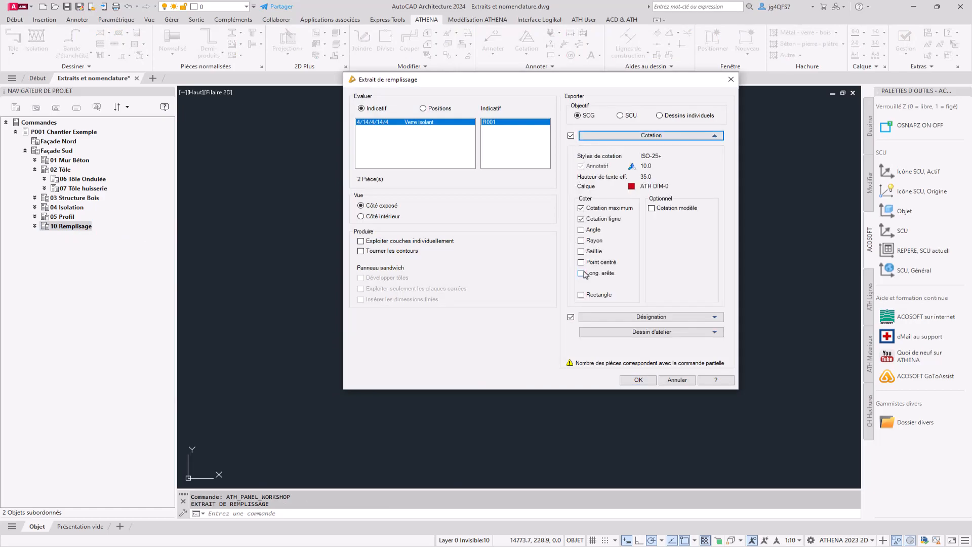
pyautogui.click(581, 295)
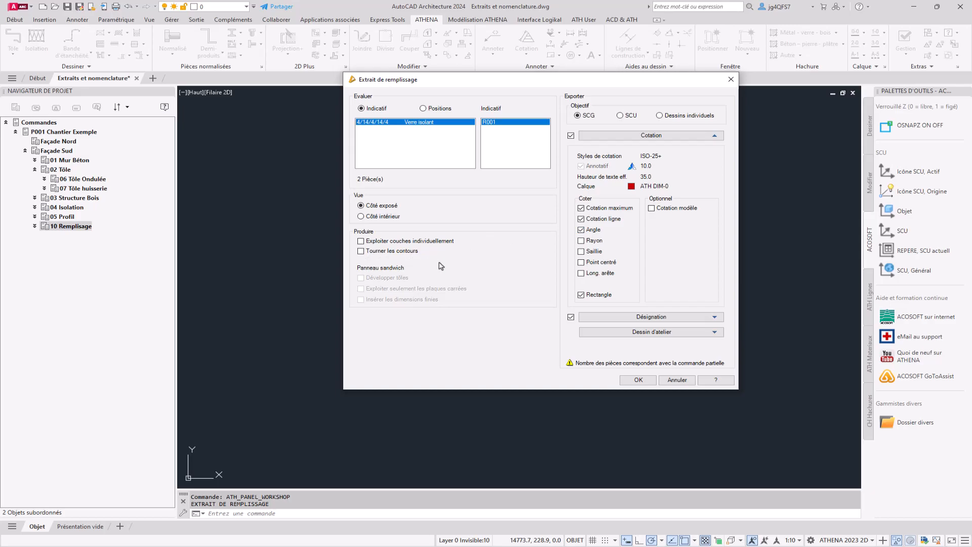
# Generate the dimensioned infill extract and place it beside the list tables
pyautogui.click(637, 380)
pyautogui.scroll(2, 532, 299)
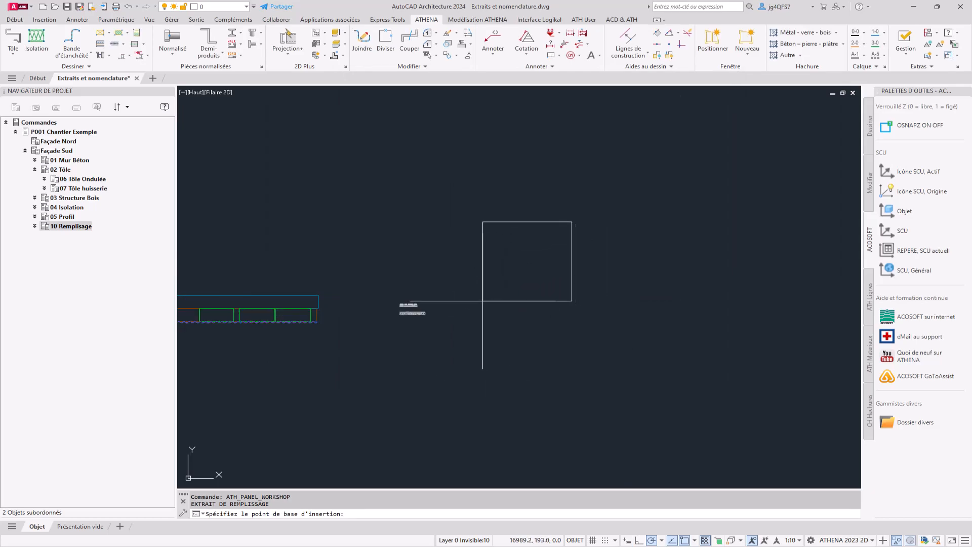
pyautogui.click(467, 294)
pyautogui.scroll(2, 603, 280)
pyautogui.scroll(4, 430, 268)
pyautogui.scroll(10, 557, 244)
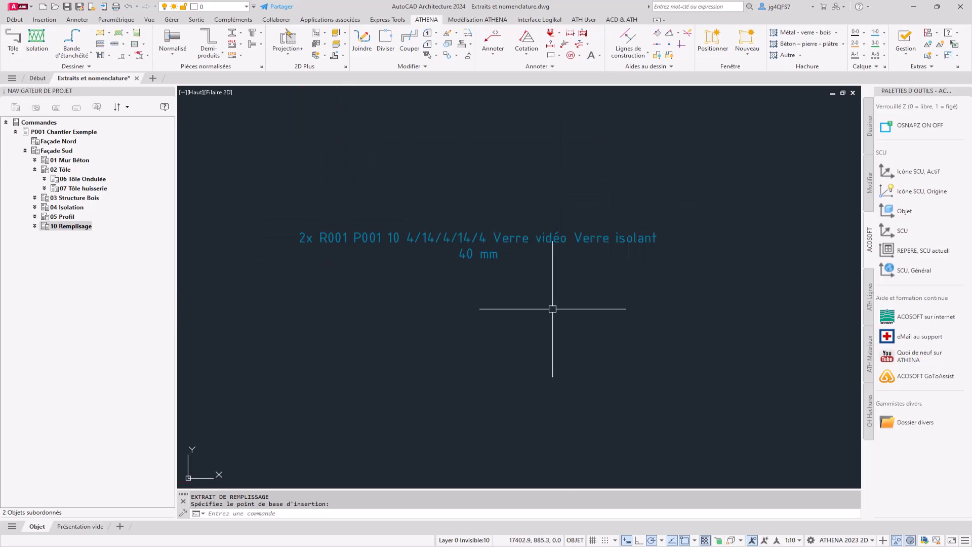
pyautogui.scroll(-10, 582, 296)
pyautogui.scroll(2, 397, 327)
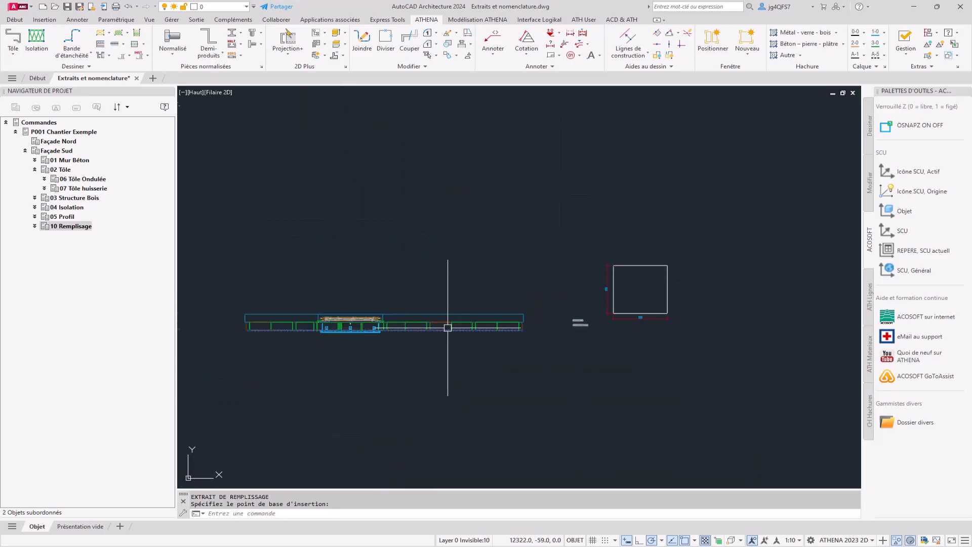
# Expand 05 Profil in the project navigator and set the annotation scale to 1:2
pyautogui.doubleClick(70, 218)
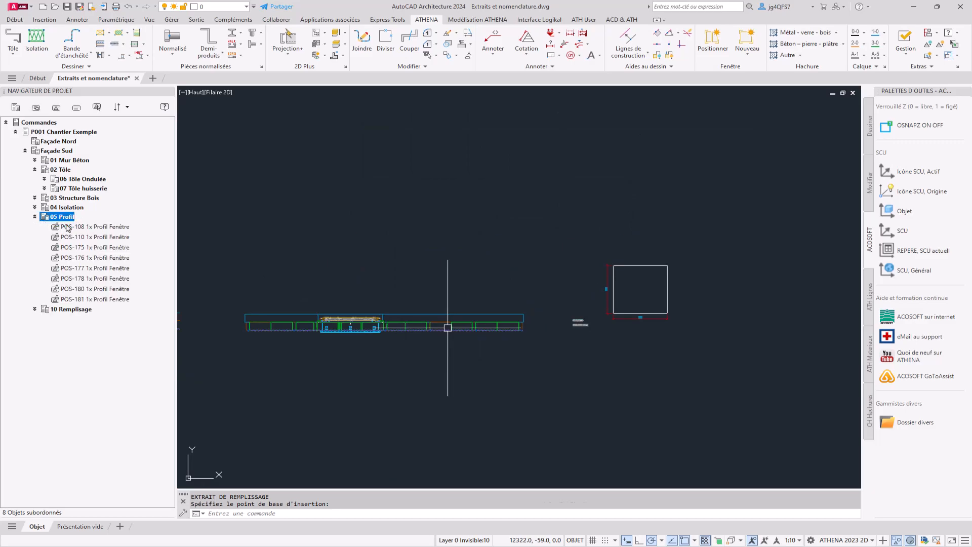
pyautogui.hotkey('ctrl', 'z')
pyautogui.click(788, 542)
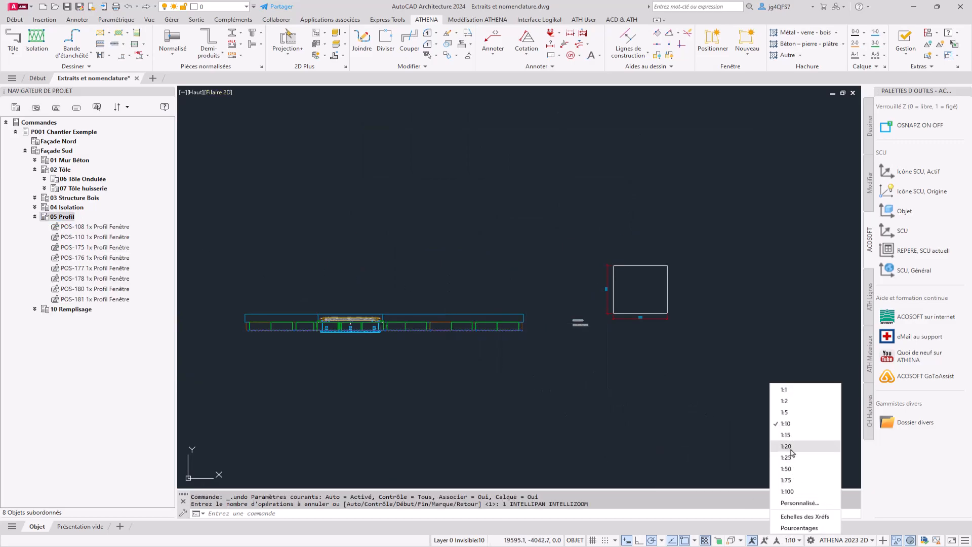
pyautogui.click(793, 404)
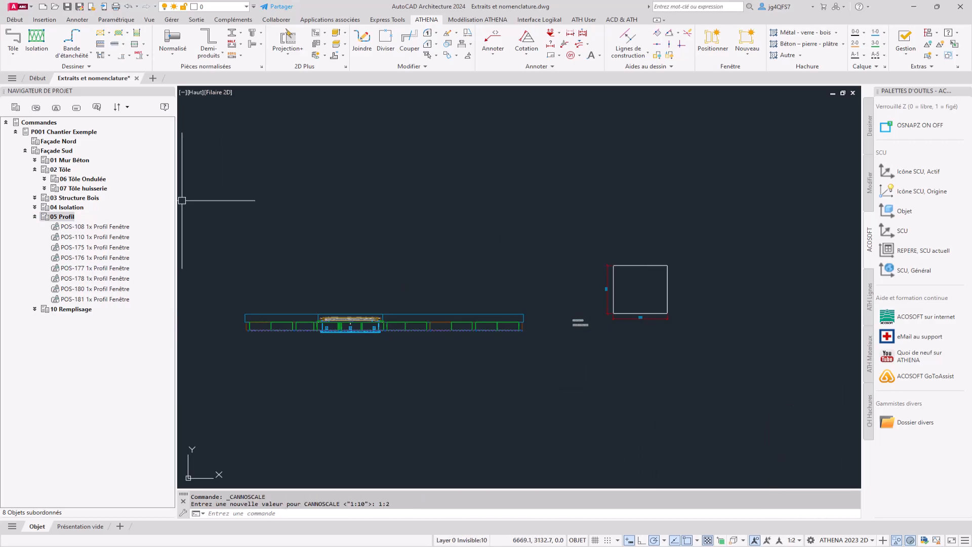
# Start a bar list (Liste de barres) of type Indicatif for 05 Profil, agreeing to update the identifiers
pyautogui.rightClick(61, 216)
pyautogui.moveTo(128, 346)
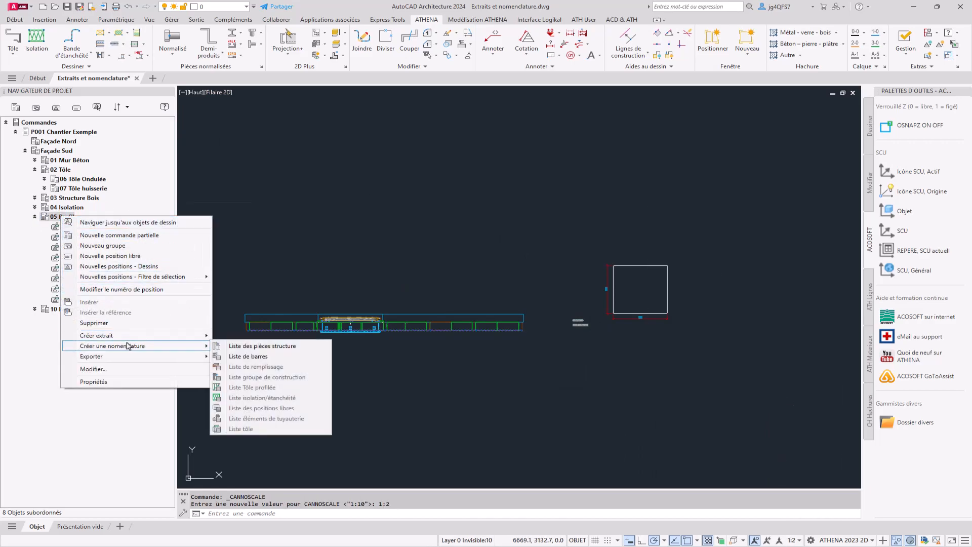
pyautogui.click(255, 360)
pyautogui.click(464, 297)
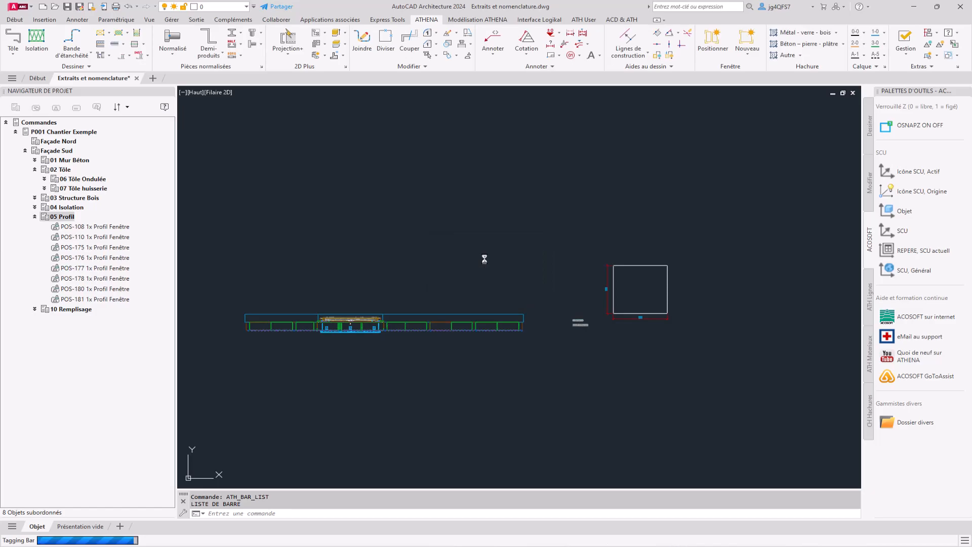
pyautogui.click(429, 156)
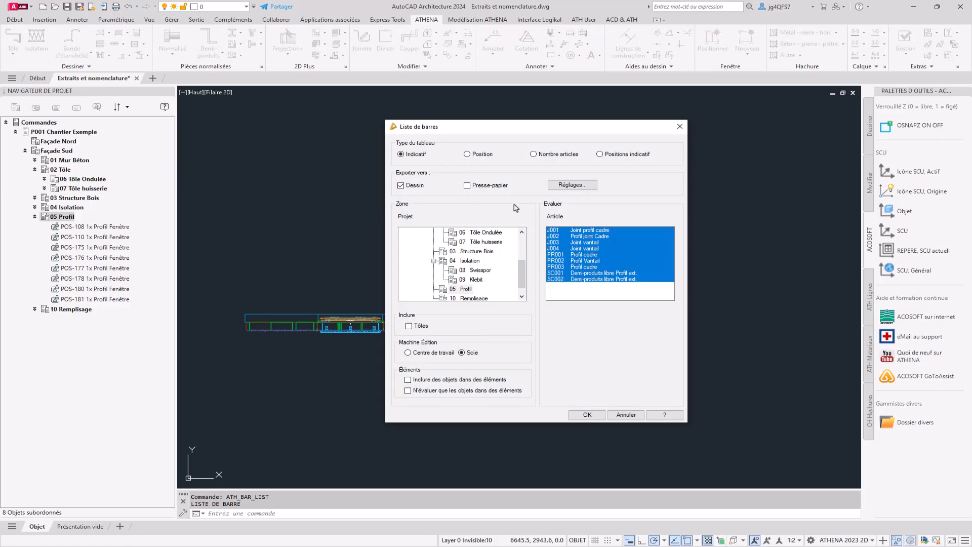
# Limit the evaluated bar list articles to PR001, PR002, PR003, SC001 and SC002
pyautogui.click(590, 279)
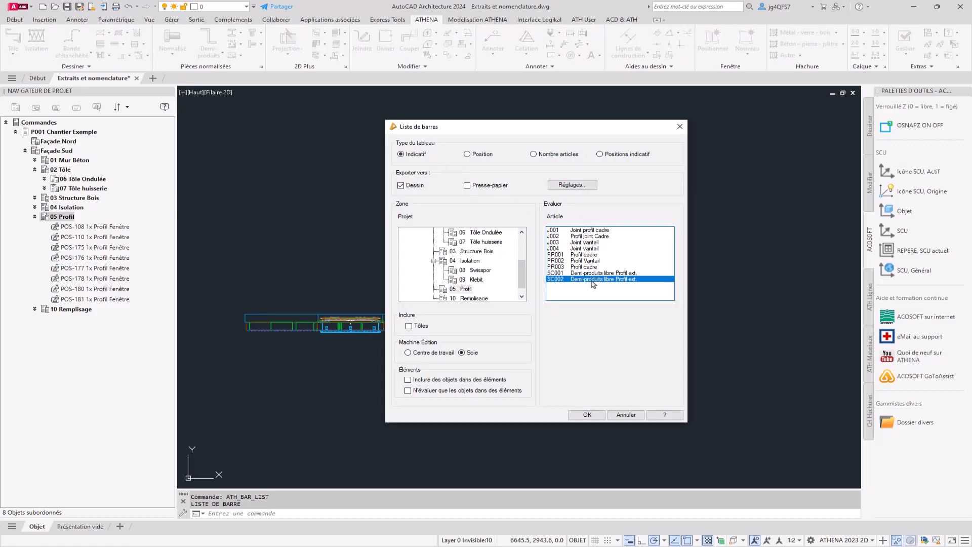
pyautogui.keyDown('ctrl'); pyautogui.click(588, 255); pyautogui.keyUp('ctrl')
pyautogui.keyDown('ctrl'); pyautogui.click(588, 261); pyautogui.keyUp('ctrl')
pyautogui.keyDown('ctrl'); pyautogui.click(587, 266); pyautogui.keyUp('ctrl')
pyautogui.keyDown('ctrl'); pyautogui.click(588, 273); pyautogui.keyUp('ctrl')
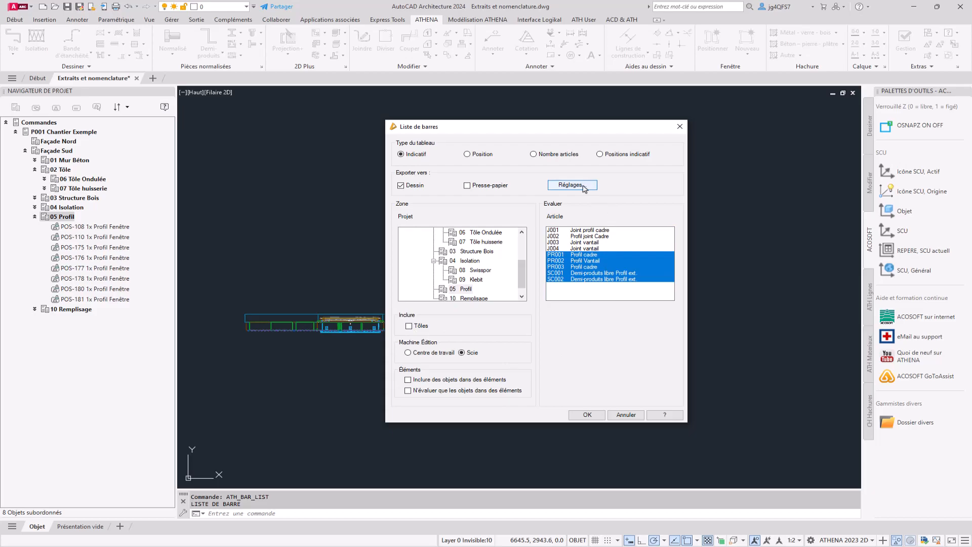
# Generate the bar list and place its table below the infill lists
pyautogui.click(587, 415)
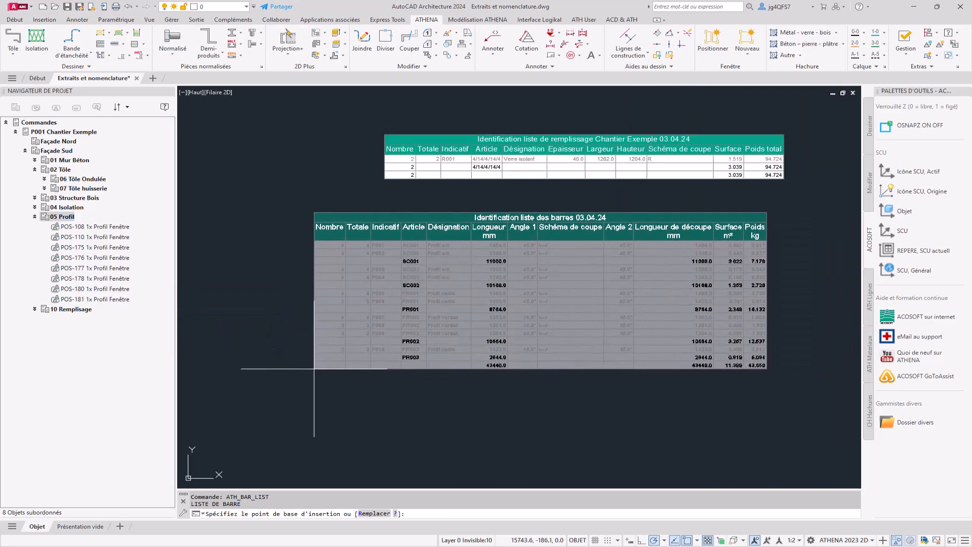
pyautogui.click(298, 369)
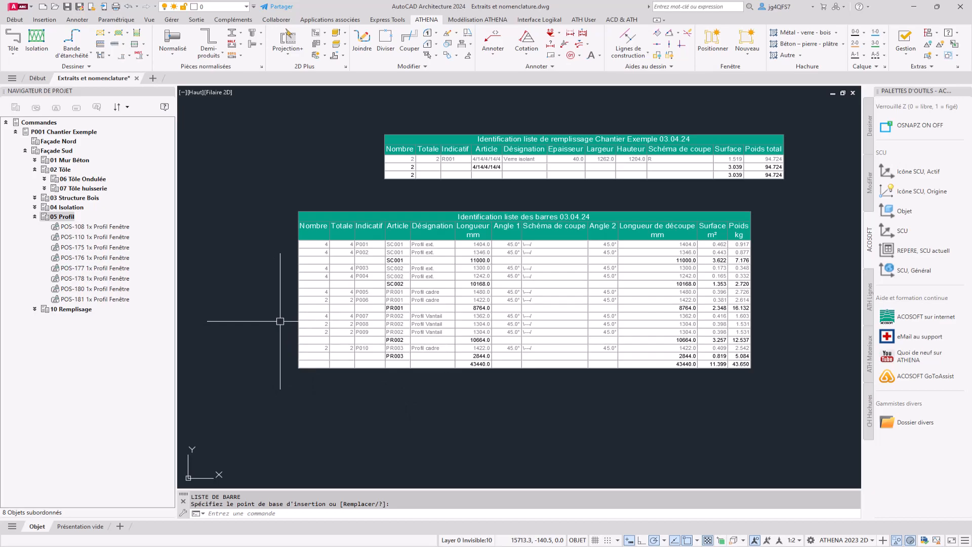
pyautogui.scroll(-6, 280, 321)
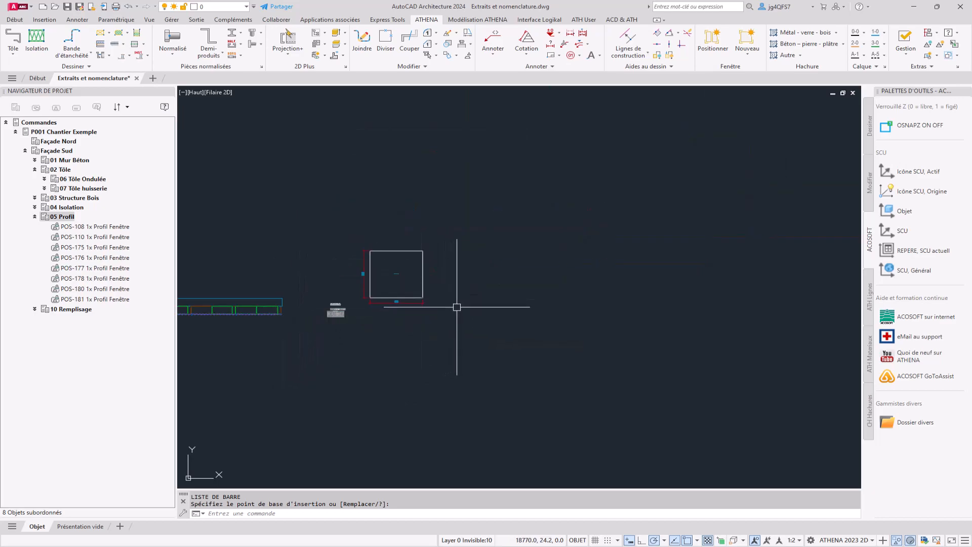
# Start a bar extract (Extrait de barre) for 05 Profil, agreeing to update the identifiers
pyautogui.rightClick(59, 217)
pyautogui.moveTo(107, 338)
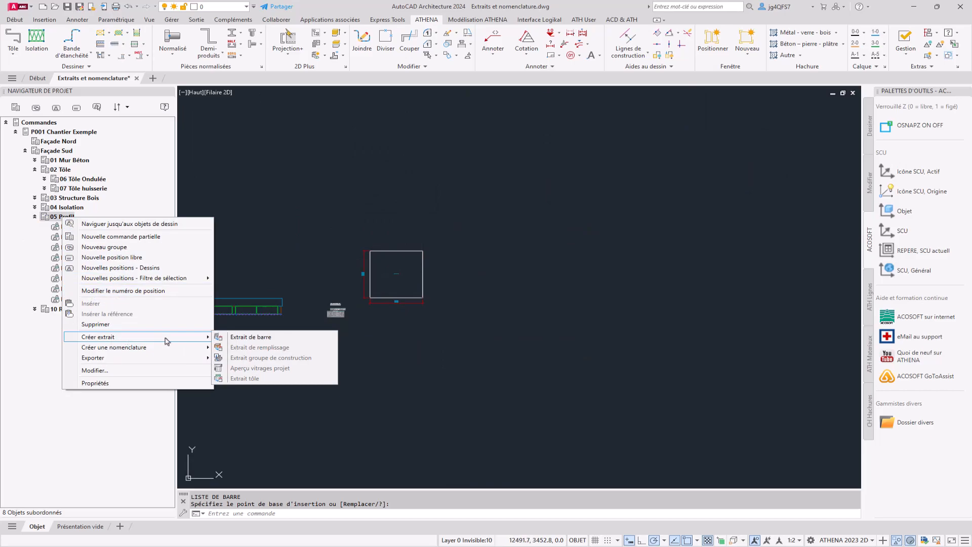
pyautogui.click(248, 339)
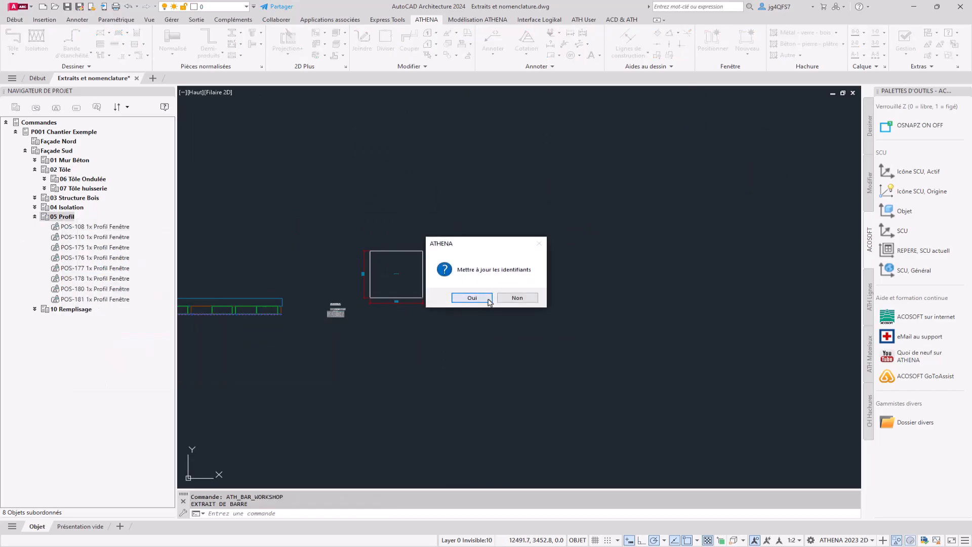
pyautogui.click(488, 301)
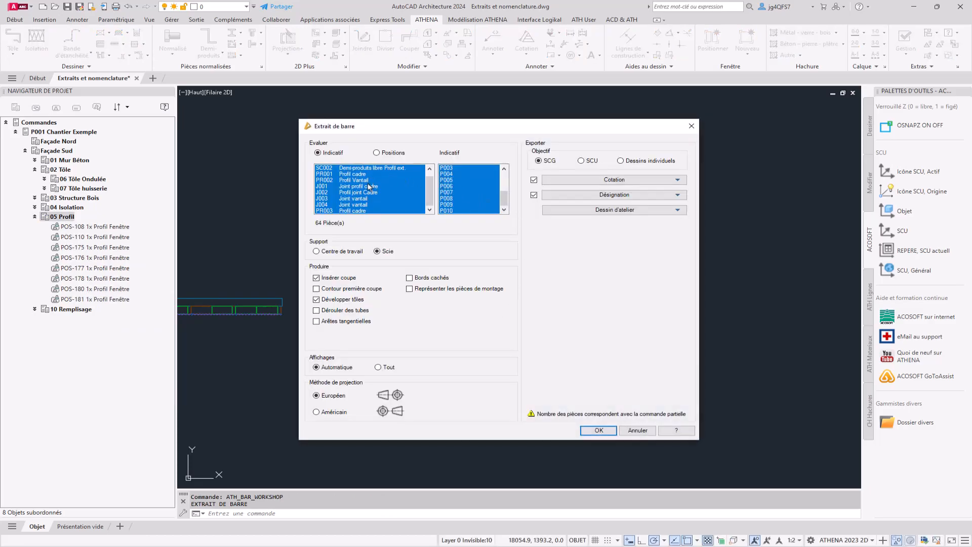
# Limit the bar extract to articles SC001, SC002, PR001, PR002, J001, J002 and PR003, with only marks P001 to P010 selected
pyautogui.click(366, 207)
pyautogui.scroll(1, 367, 185)
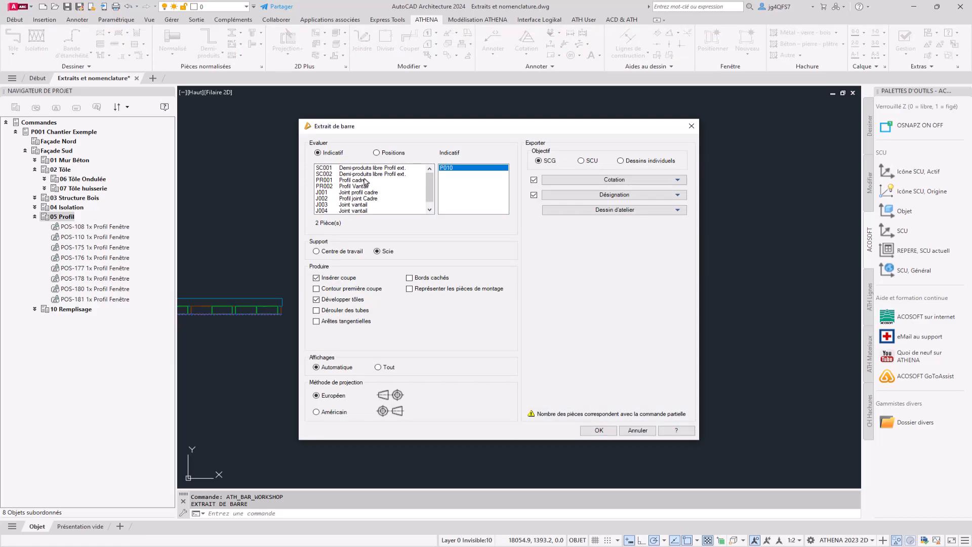
pyautogui.click(376, 168)
pyautogui.moveTo(372, 177); pyautogui.dragTo(383, 204)
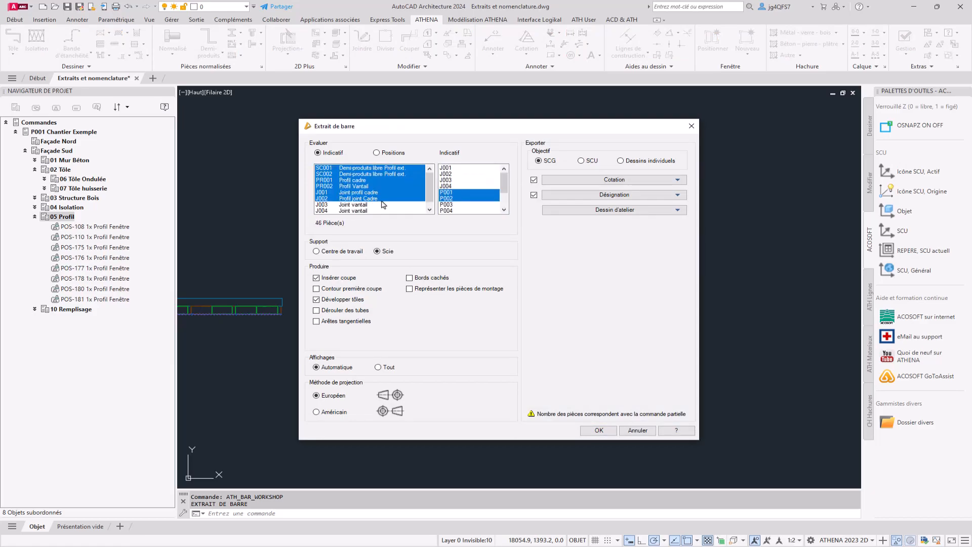
pyautogui.click(449, 169)
pyautogui.click(449, 193)
pyautogui.scroll(-2, 450, 195)
pyautogui.keyDown('shift'); pyautogui.click(450, 209); pyautogui.keyUp('shift')
pyautogui.scroll(2, 452, 208)
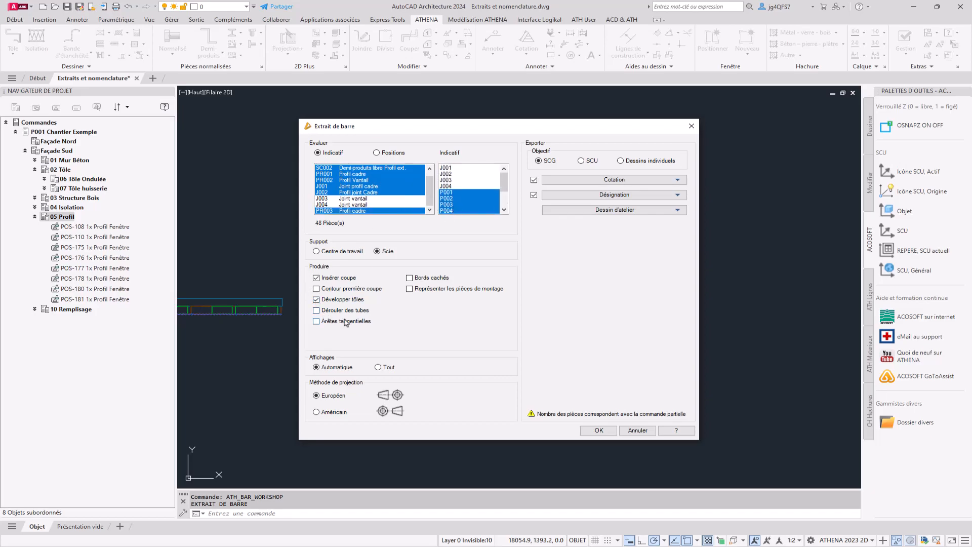
# Turn on hidden edges (Bords cachés), check the dimensioning settings and generate the bar extract
pyautogui.click(408, 279)
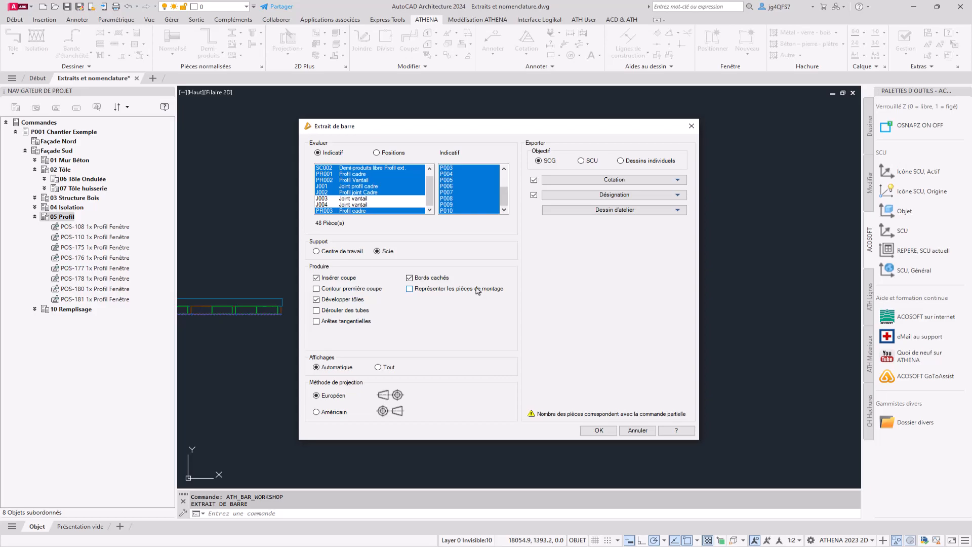
pyautogui.click(645, 180)
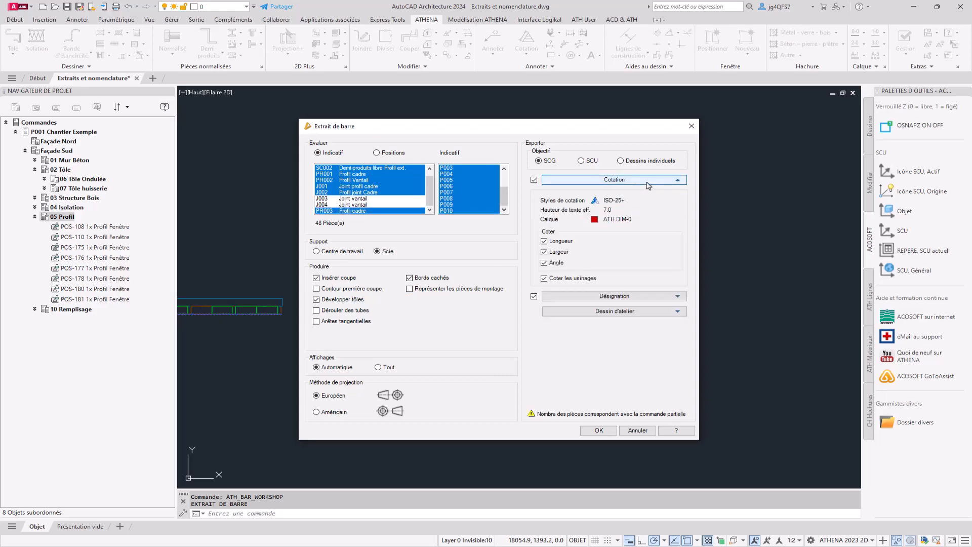
pyautogui.click(560, 180)
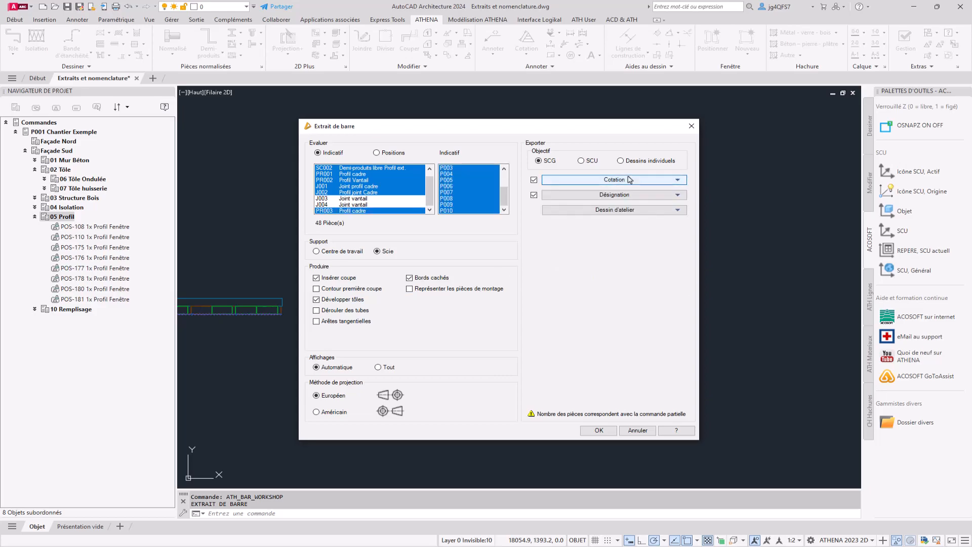
pyautogui.click(600, 431)
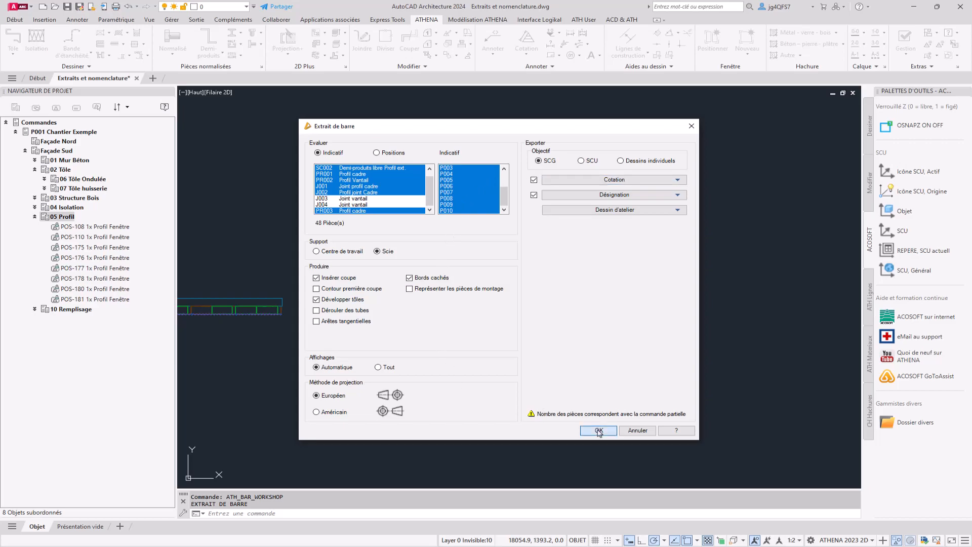
# Place the generated profile extracts one above another in a vertical column beside the infill extract, then end the placement
pyautogui.click(497, 308)
pyautogui.click(515, 306)
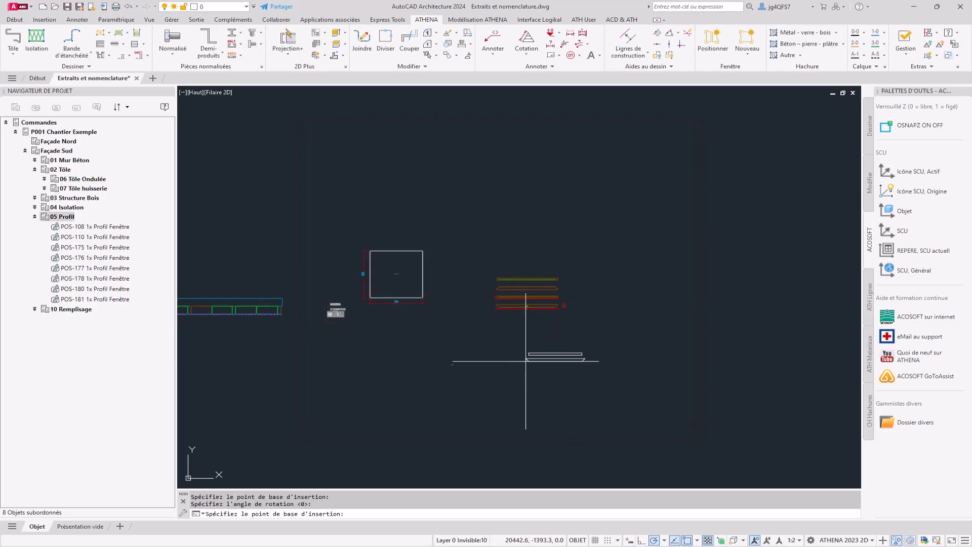
pyautogui.click(497, 256)
pyautogui.click(515, 256)
pyautogui.click(498, 215)
pyautogui.click(517, 215)
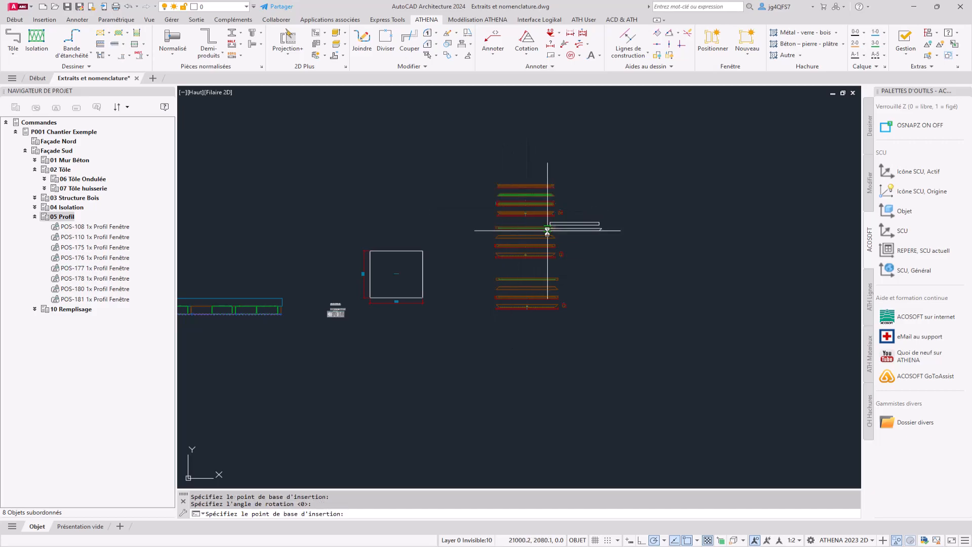
pyautogui.click(497, 168)
pyautogui.click(516, 168)
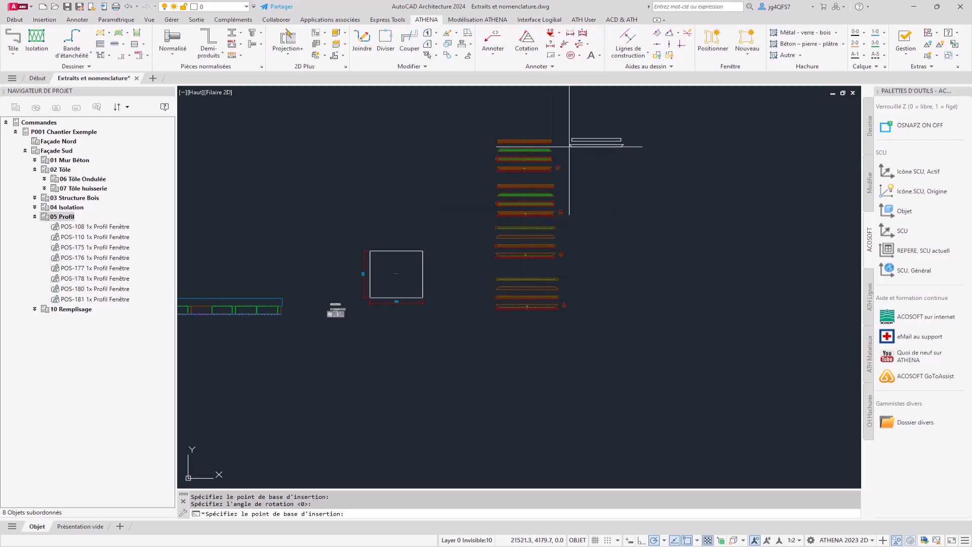
pyautogui.moveTo(569, 148); pyautogui.dragTo(506, 275, button='middle')
pyautogui.click(437, 257)
pyautogui.click(450, 255)
pyautogui.click(442, 214)
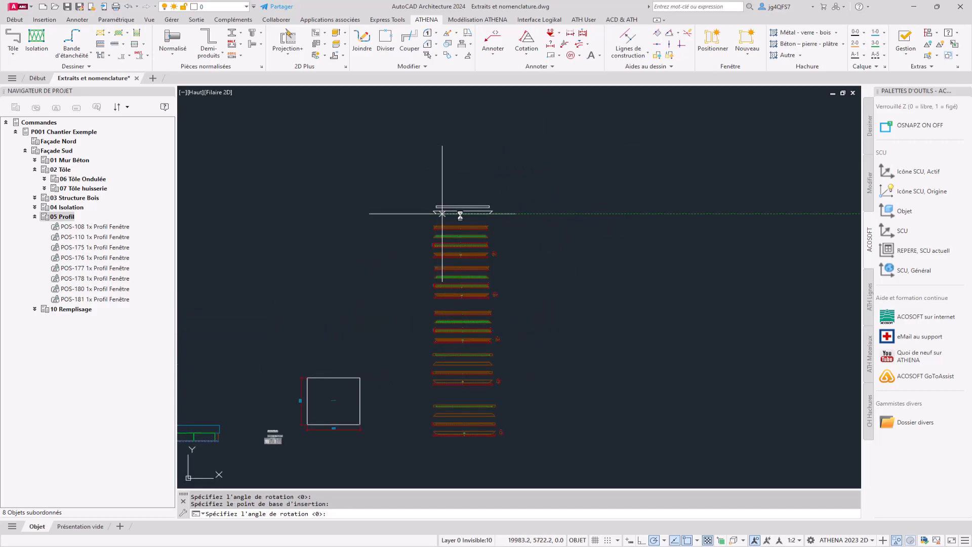
pyautogui.click(501, 213)
pyautogui.scroll(6, 441, 167)
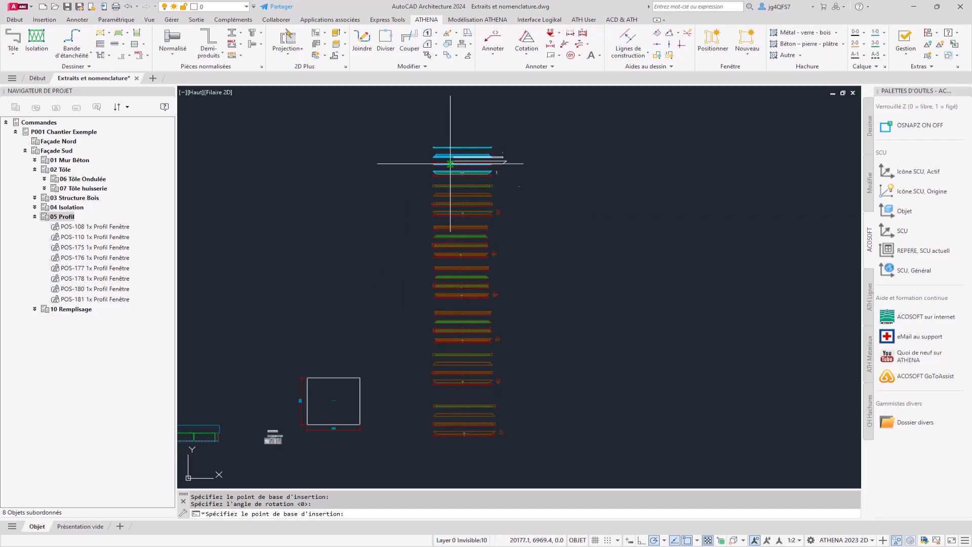
pyautogui.click(407, 162)
pyautogui.click(609, 193)
pyautogui.press('Escape')
# Examine the placed profile extracts, including their views, mitre dimensions, hidden edges and cross-sections
pyautogui.moveTo(643, 163); pyautogui.dragTo(535, 259, button='middle')
pyautogui.scroll(2, 392, 250)
pyautogui.scroll(4, 390, 251)
pyautogui.moveTo(687, 273); pyautogui.dragTo(354, 275, button='middle')
pyautogui.scroll(-4, 357, 274)
pyautogui.scroll(6, 436, 266)
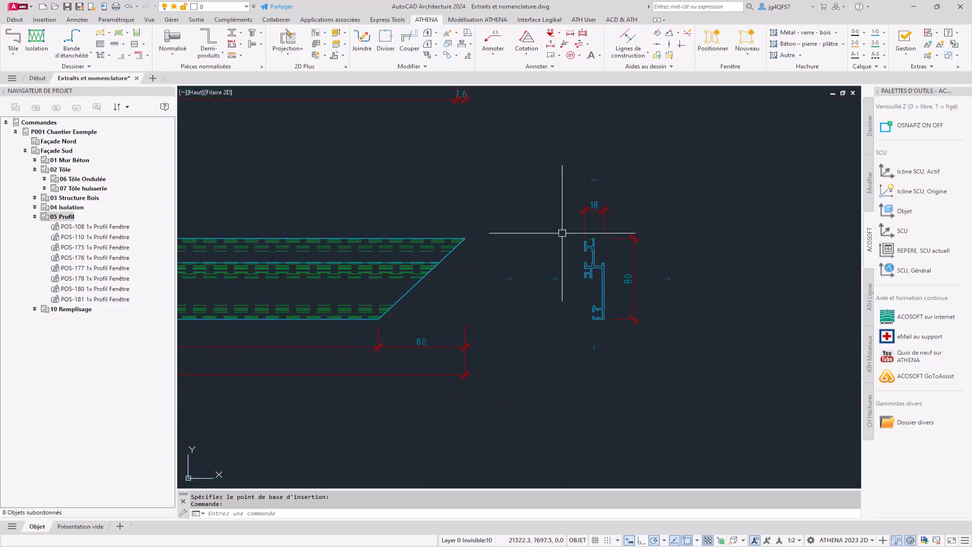
pyautogui.moveTo(235, 268); pyautogui.dragTo(800, 349, button='middle')
pyautogui.scroll(-5, 801, 349)
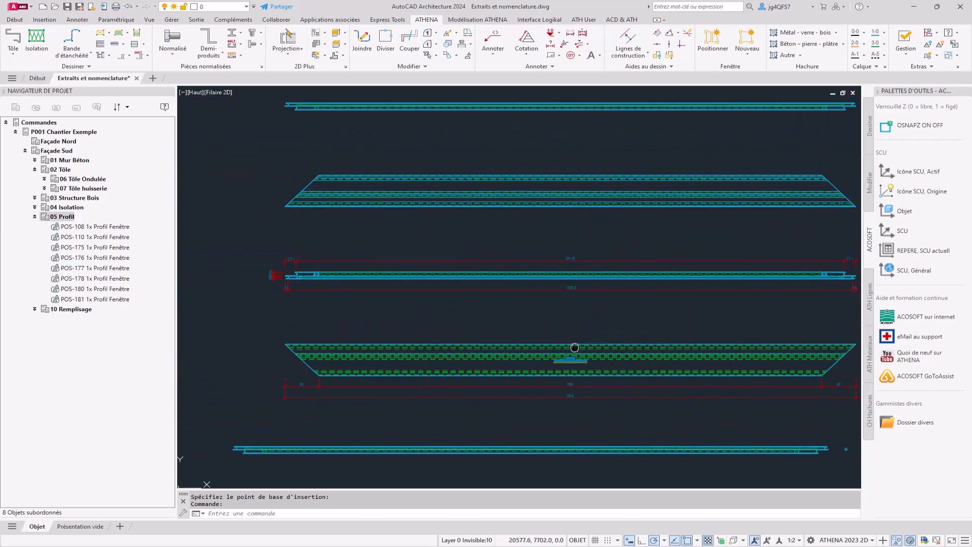
pyautogui.scroll(-2, 424, 257)
pyautogui.scroll(-2, 424, 257)
pyautogui.moveTo(458, 377); pyautogui.dragTo(468, 170, button='middle')
pyautogui.scroll(2, 584, 388)
pyautogui.moveTo(583, 388)
pyautogui.mouseDown(button='middle')
pyautogui.moveTo(584, 319)
pyautogui.moveTo(657, 311)
pyautogui.mouseUp(button='middle')
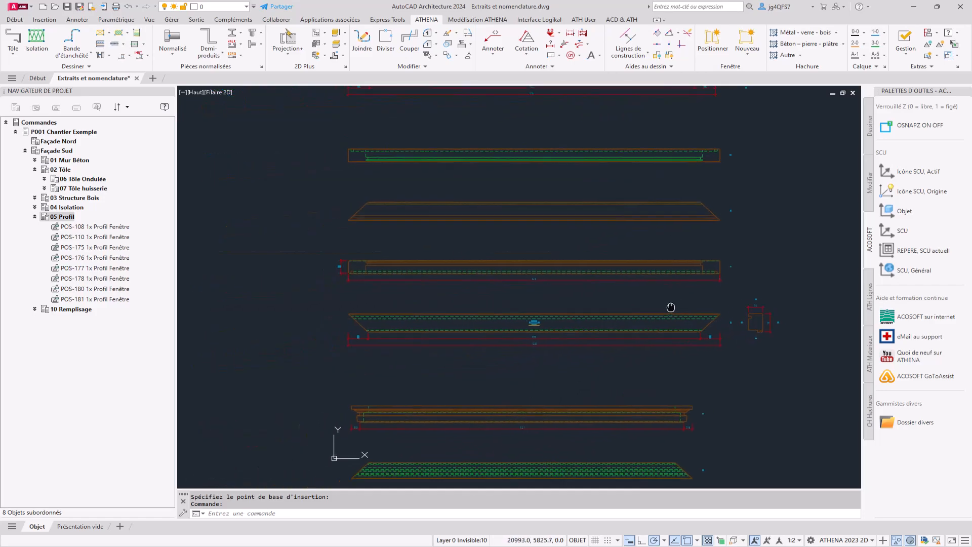
pyautogui.scroll(-8, 455, 283)
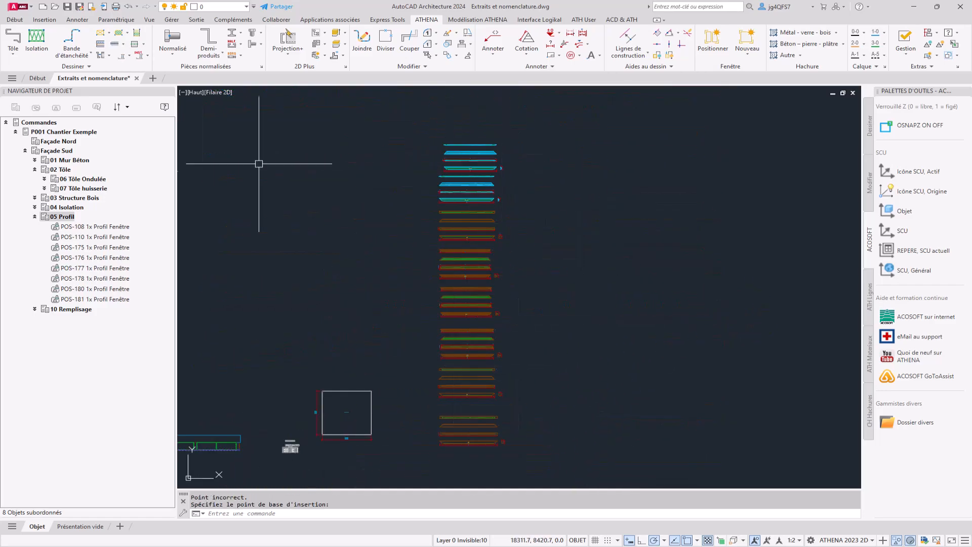
# Collapse 05 Profil and start a bar extract for 02 Tôle, agreeing to update the identifiers
pyautogui.click(34, 218)
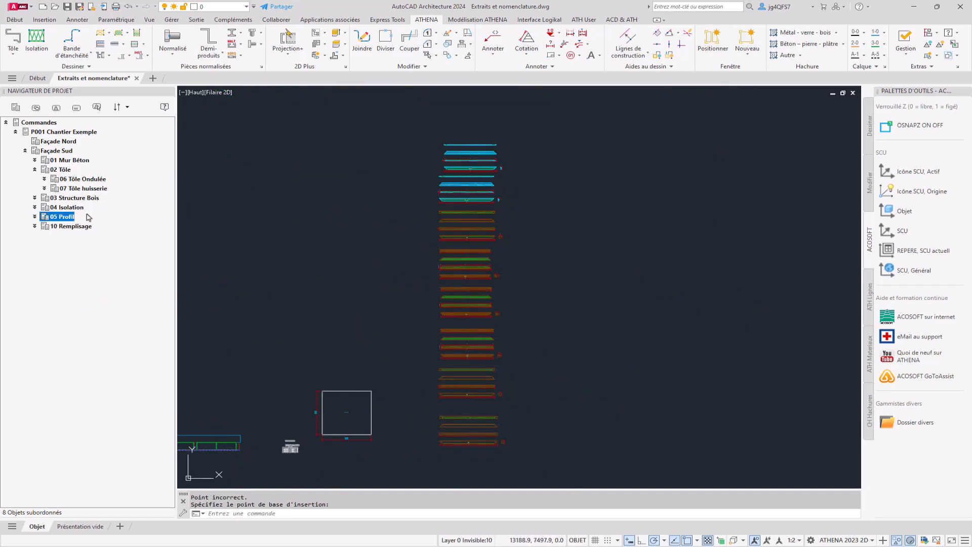
pyautogui.rightClick(55, 170)
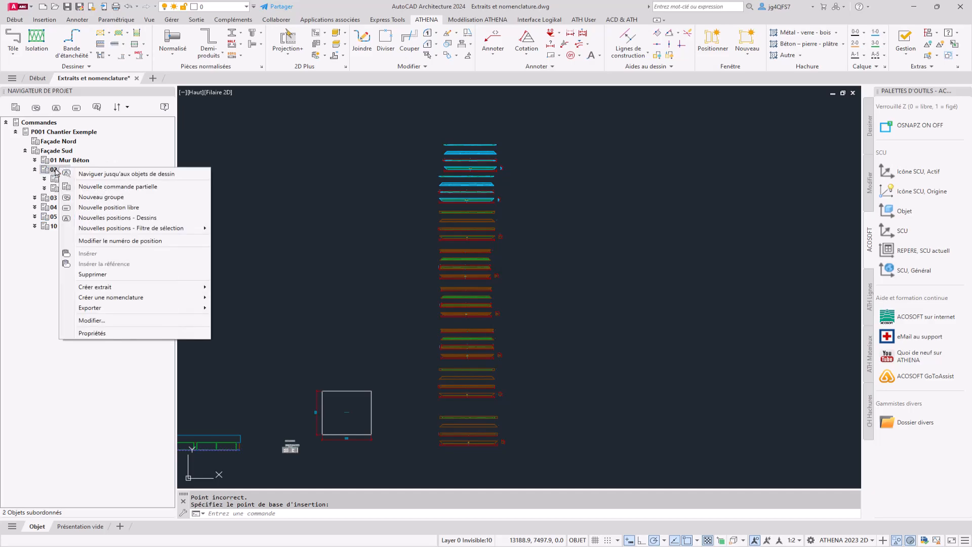
pyautogui.moveTo(130, 287)
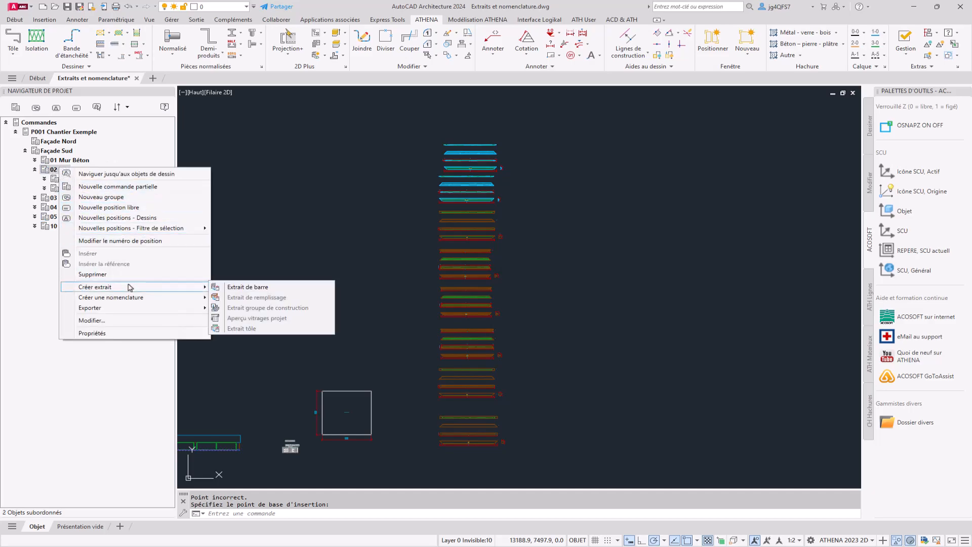
pyautogui.click(214, 287)
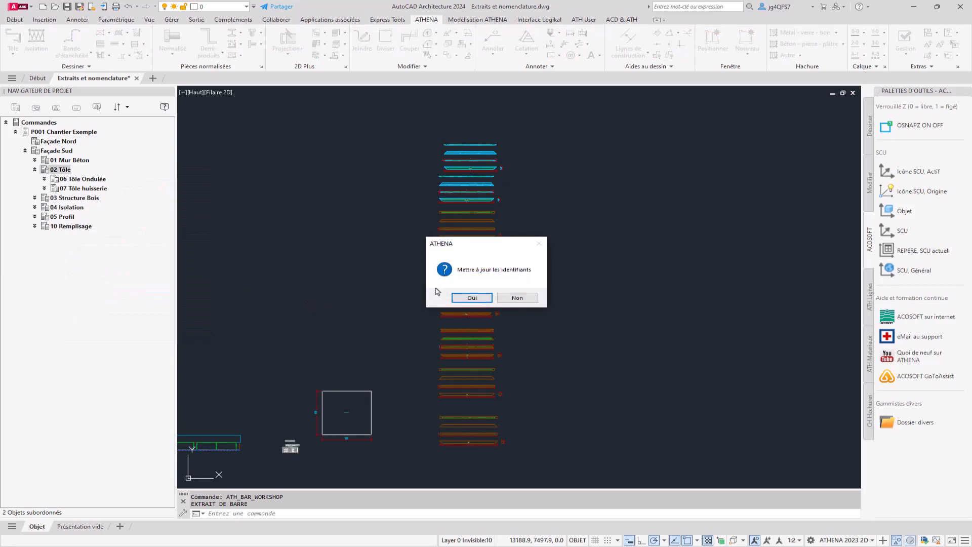
pyautogui.click(488, 299)
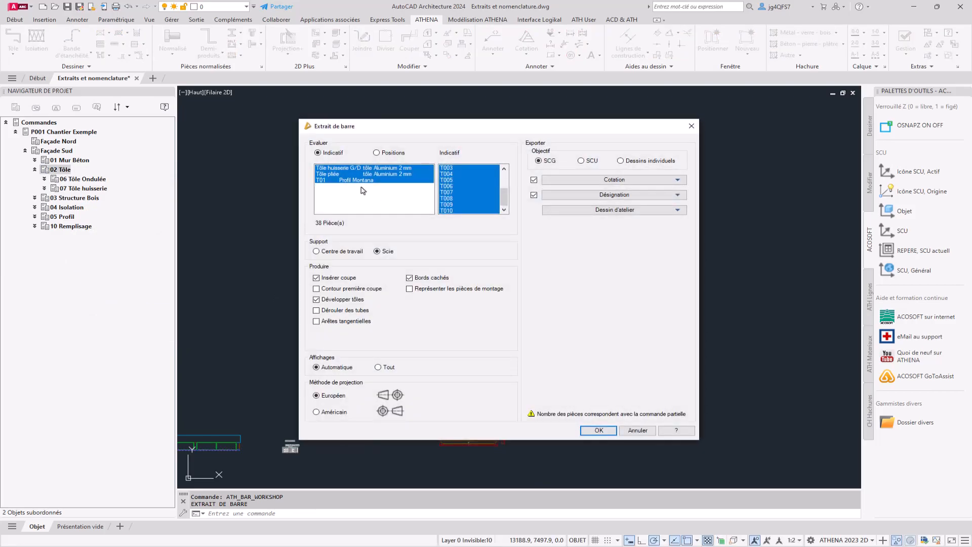
# Limit the extract to a Tôle pliée aluminium 2 mm part and place its unfolded drawing beside the profile extracts
pyautogui.click(373, 175)
pyautogui.keyDown('ctrl'); pyautogui.click(391, 168); pyautogui.keyUp('ctrl')
pyautogui.click(592, 428)
pyautogui.scroll(5, 553, 427)
pyautogui.moveTo(554, 426); pyautogui.dragTo(321, 364, button='middle')
pyautogui.click(322, 368)
pyautogui.press('Return')
# Examine the unfolded sheet drawing, including its hole and slot dimensions, bend lines and folded section
pyautogui.scroll(5, 326, 382)
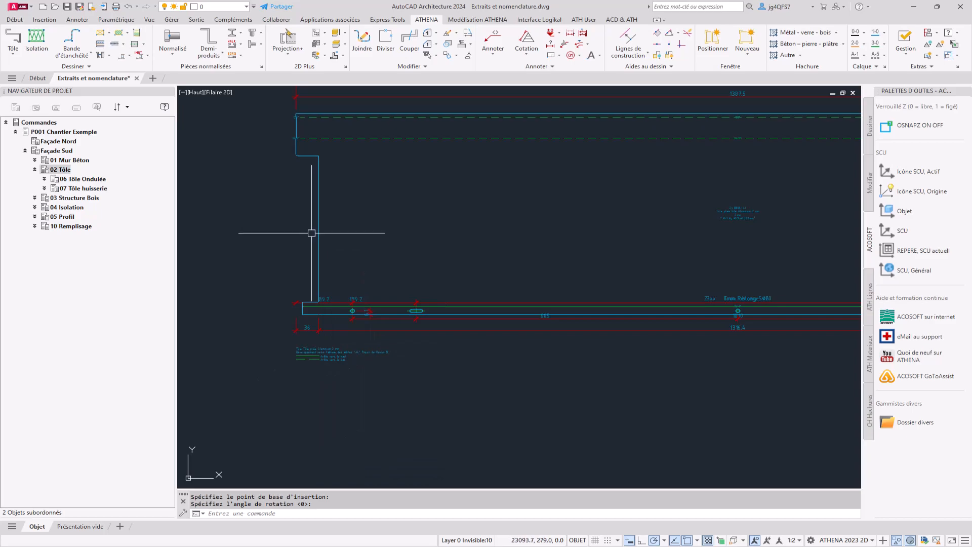
pyautogui.moveTo(314, 223); pyautogui.dragTo(280, 287, button='middle')
pyautogui.scroll(4, 306, 387)
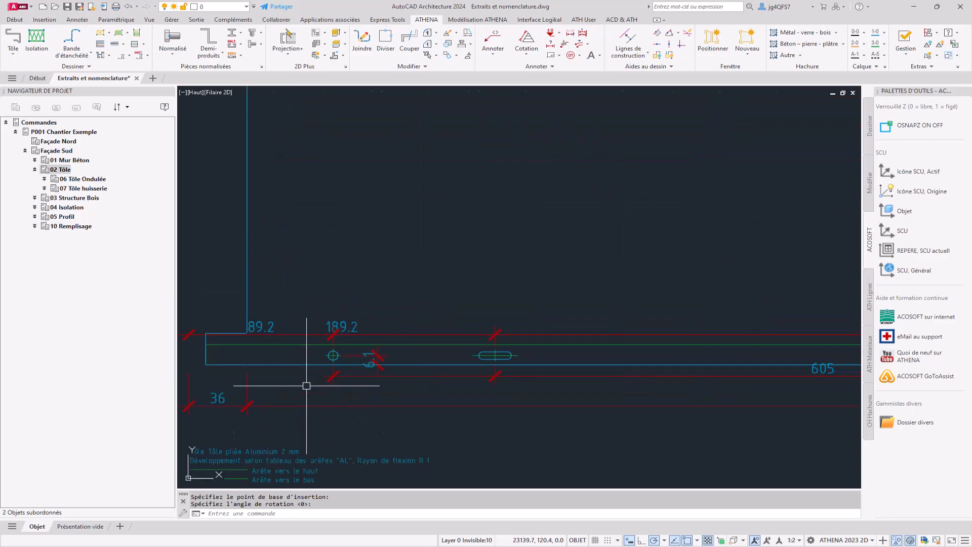
pyautogui.scroll(-2, 343, 367)
pyautogui.scroll(-2, 479, 368)
pyautogui.moveTo(670, 374); pyautogui.dragTo(206, 387, button='middle')
pyautogui.scroll(-6, 719, 231)
pyautogui.moveTo(606, 234); pyautogui.dragTo(518, 263, button='middle')
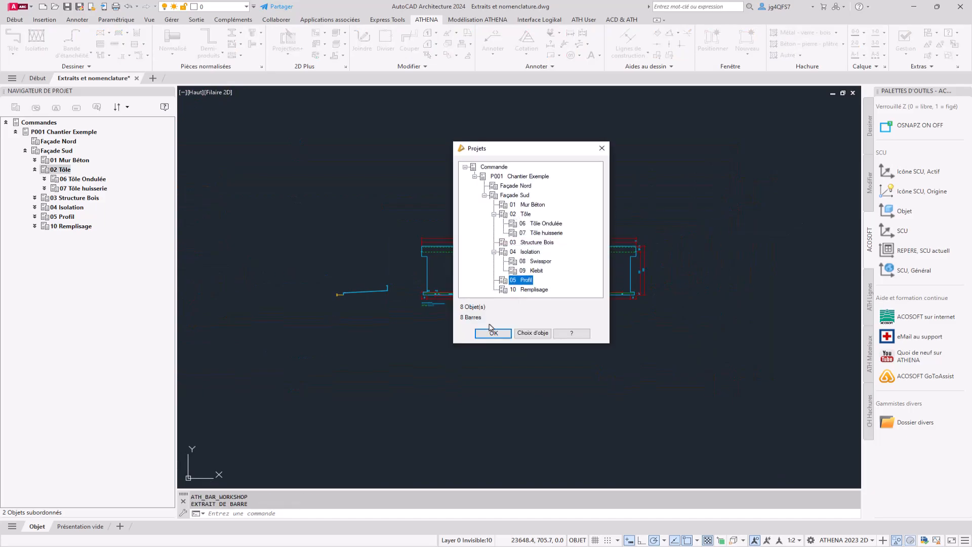
# Create another bar extract of B005 from 02 Tôle, skipping the identifier update and sheet unfolding, and place it beside the unfolded drawing
pyautogui.click(493, 332)
pyautogui.click(513, 299)
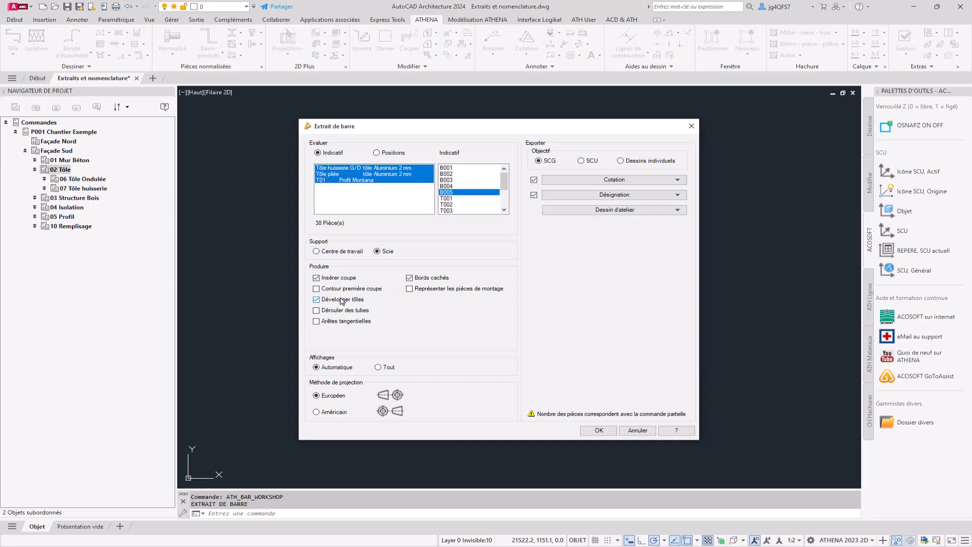
pyautogui.click(598, 430)
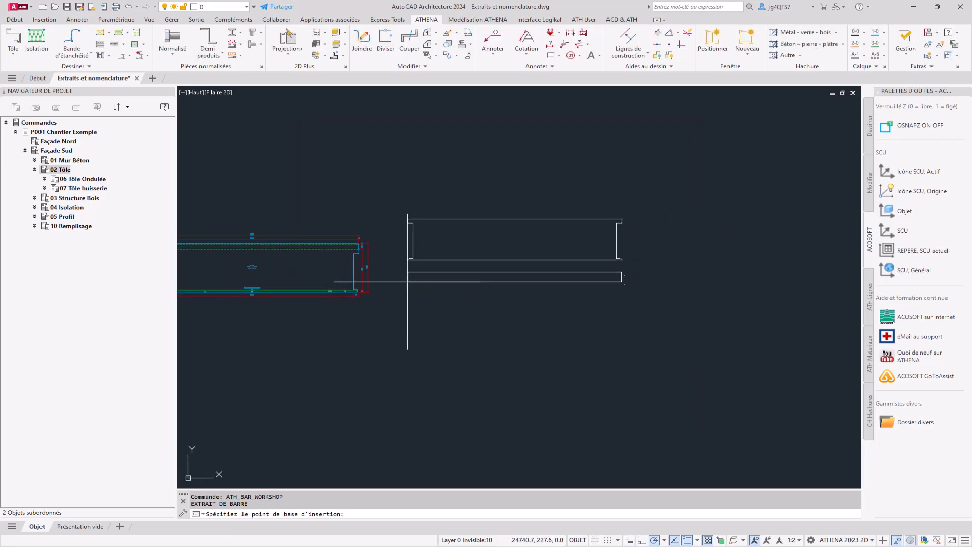
pyautogui.click(435, 283)
pyautogui.press('Return')
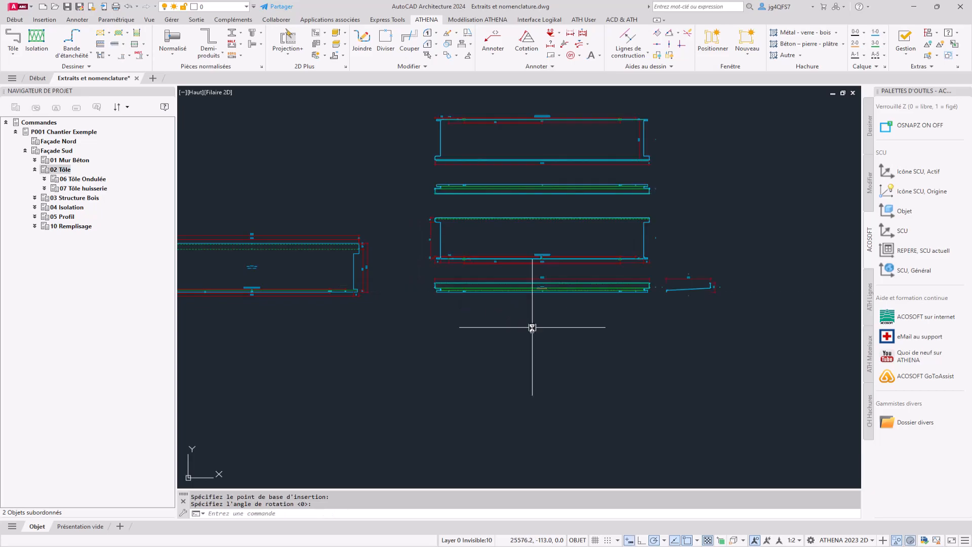
pyautogui.scroll(6, 614, 282)
pyautogui.scroll(-5, 658, 323)
pyautogui.moveTo(623, 222); pyautogui.dragTo(649, 358, button='middle')
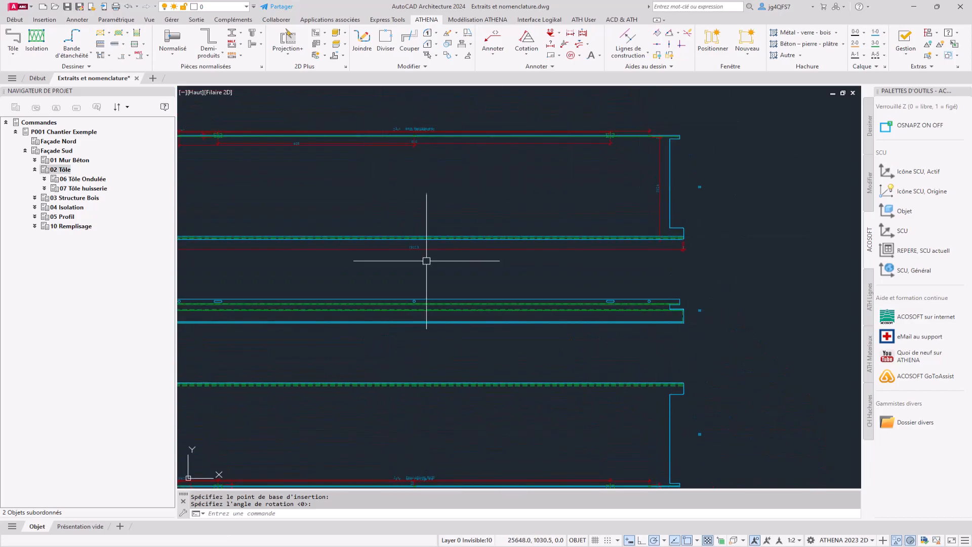
pyautogui.scroll(-5, 651, 184)
pyautogui.moveTo(564, 330); pyautogui.dragTo(577, 336, button='middle')
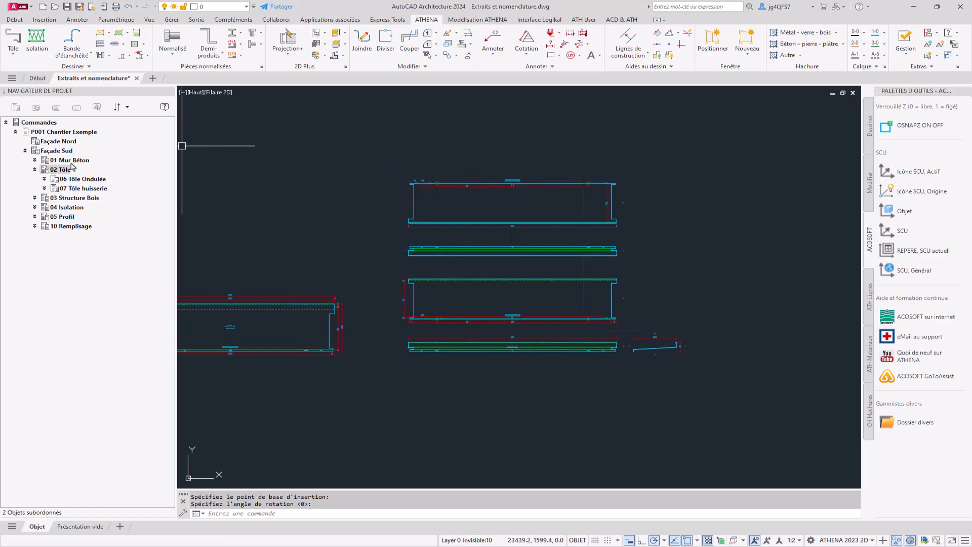
# Collapse 02 Tôle and start a construction group list (Liste groupe de construction) for Façade Sud
pyautogui.click(35, 170)
pyautogui.rightClick(48, 151)
pyautogui.moveTo(101, 281)
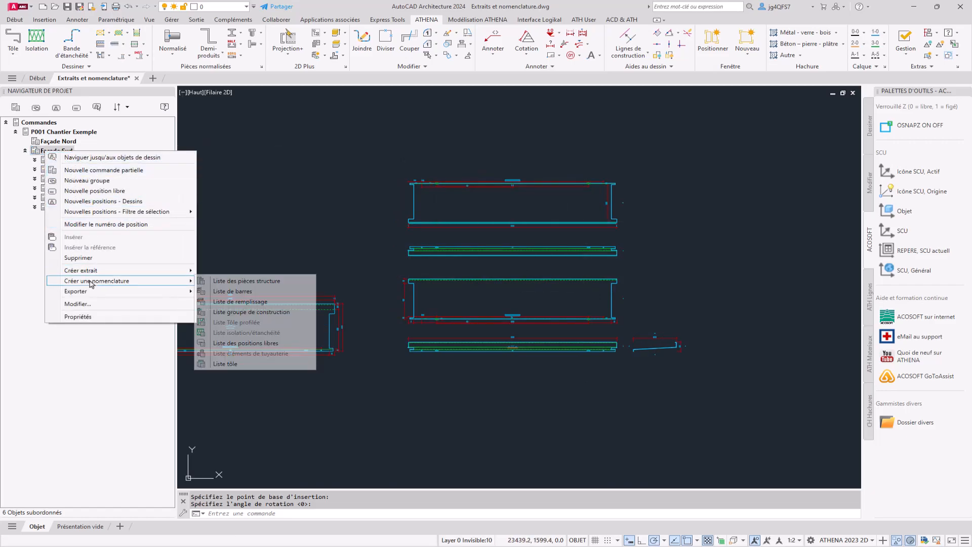
pyautogui.click(281, 313)
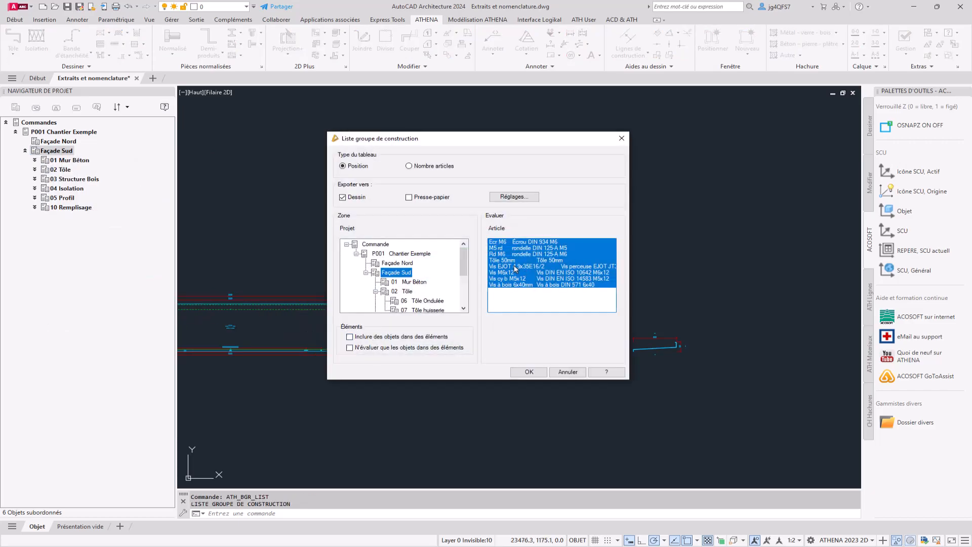
# Set the list's table type to Nombre articles and select every article except Tôle 50mm
pyautogui.click(521, 254)
pyautogui.click(527, 242)
pyautogui.keyDown('ctrl'); pyautogui.click(529, 249); pyautogui.keyUp('ctrl')
pyautogui.keyDown('ctrl'); pyautogui.click(528, 255); pyautogui.keyUp('ctrl')
pyautogui.keyDown('ctrl'); pyautogui.click(523, 267); pyautogui.keyUp('ctrl')
pyautogui.keyDown('ctrl'); pyautogui.click(523, 273); pyautogui.keyUp('ctrl')
pyautogui.keyDown('ctrl'); pyautogui.click(522, 286); pyautogui.keyUp('ctrl')
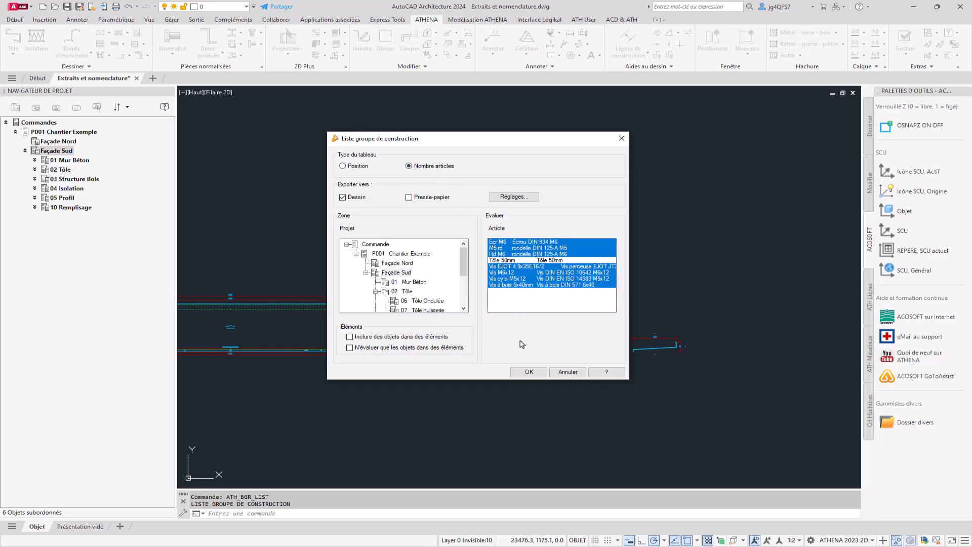
# Generate the construction group list and place its table below the folded sheet extract
pyautogui.click(528, 372)
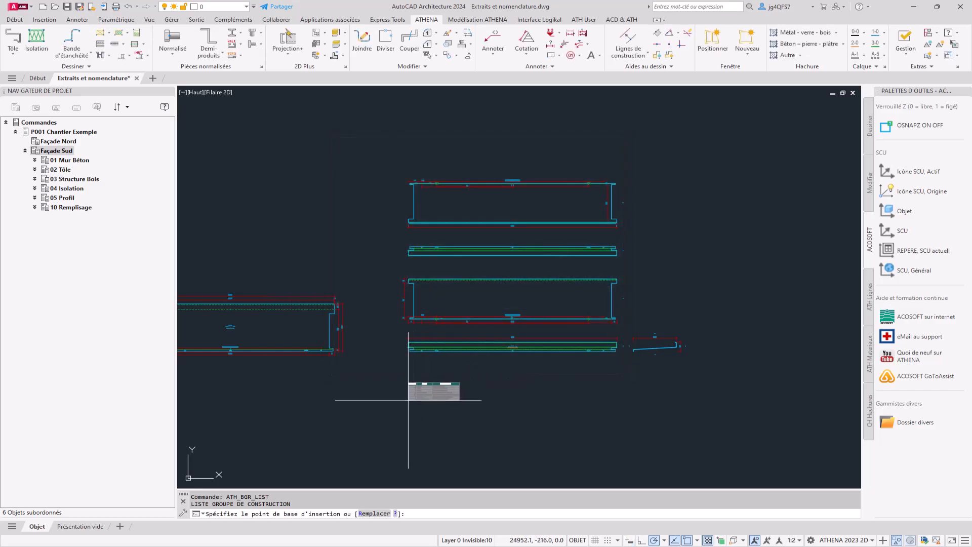
pyautogui.scroll(6, 398, 405)
pyautogui.scroll(2, 408, 391)
pyautogui.click(407, 392)
pyautogui.moveTo(636, 381); pyautogui.dragTo(539, 373, button='middle')
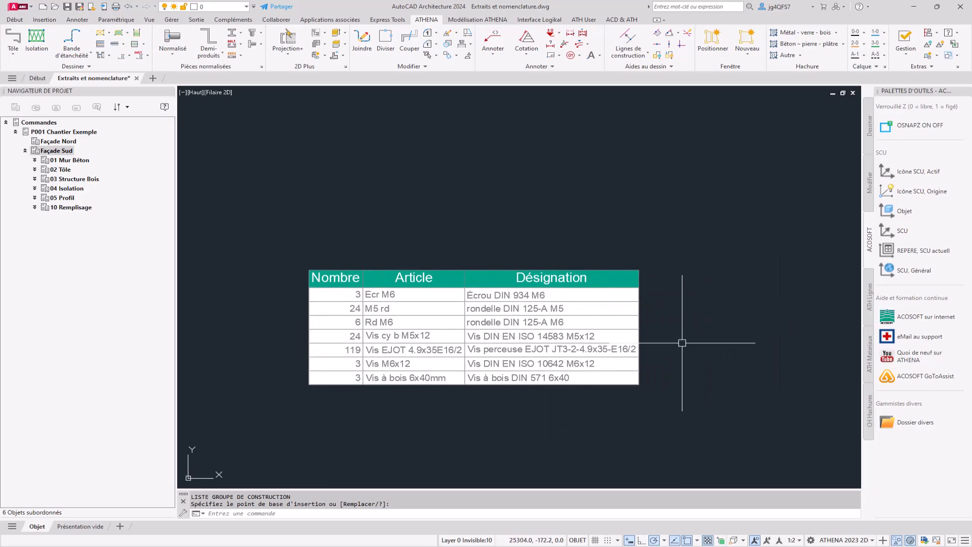